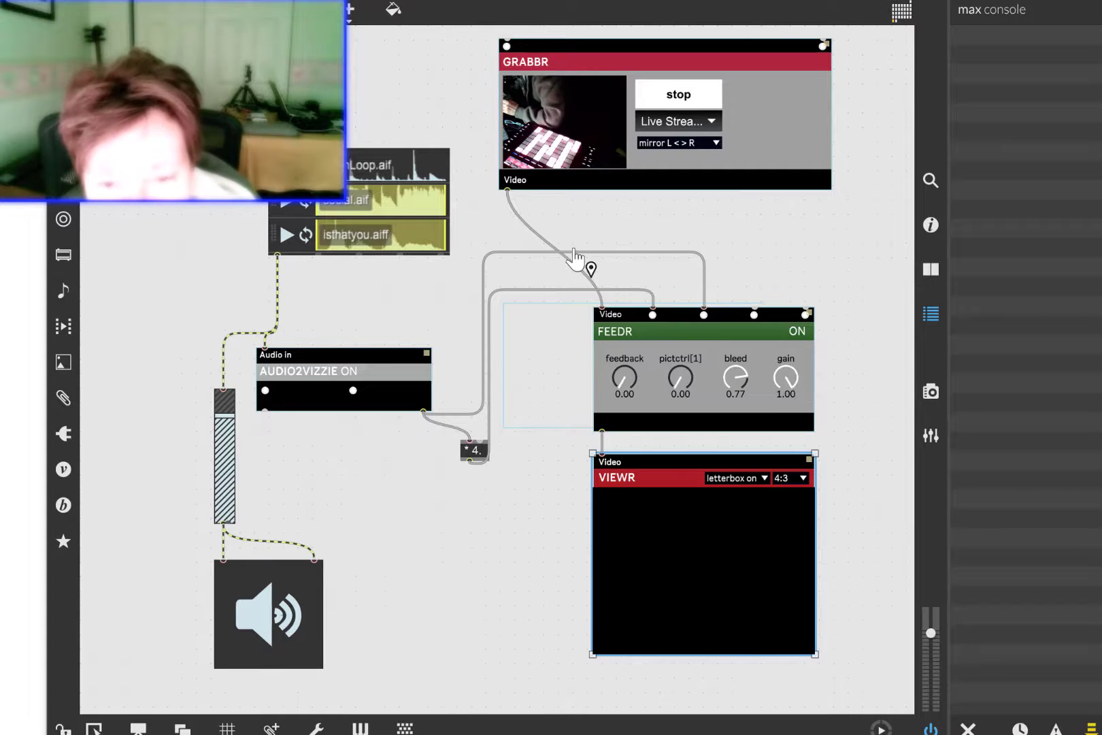
Lock the patcher and switch GRABBR's video mirroring to normal and back to mirror L < > R.
left_click(674, 151)
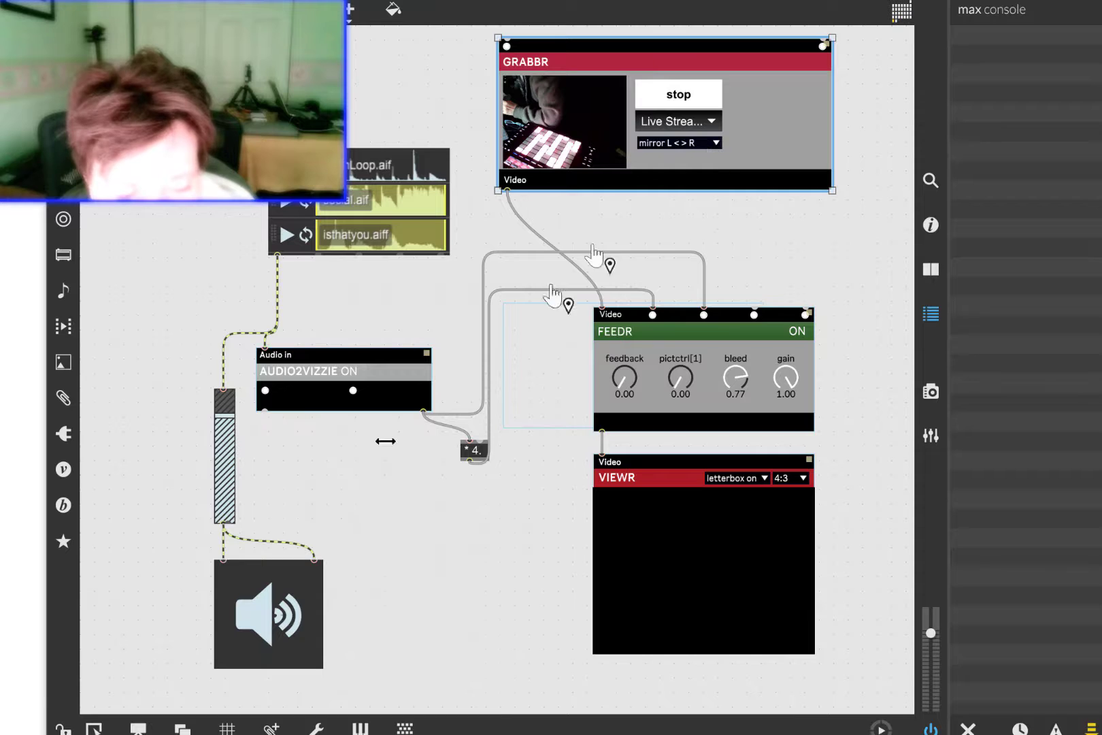
left_click(63, 728)
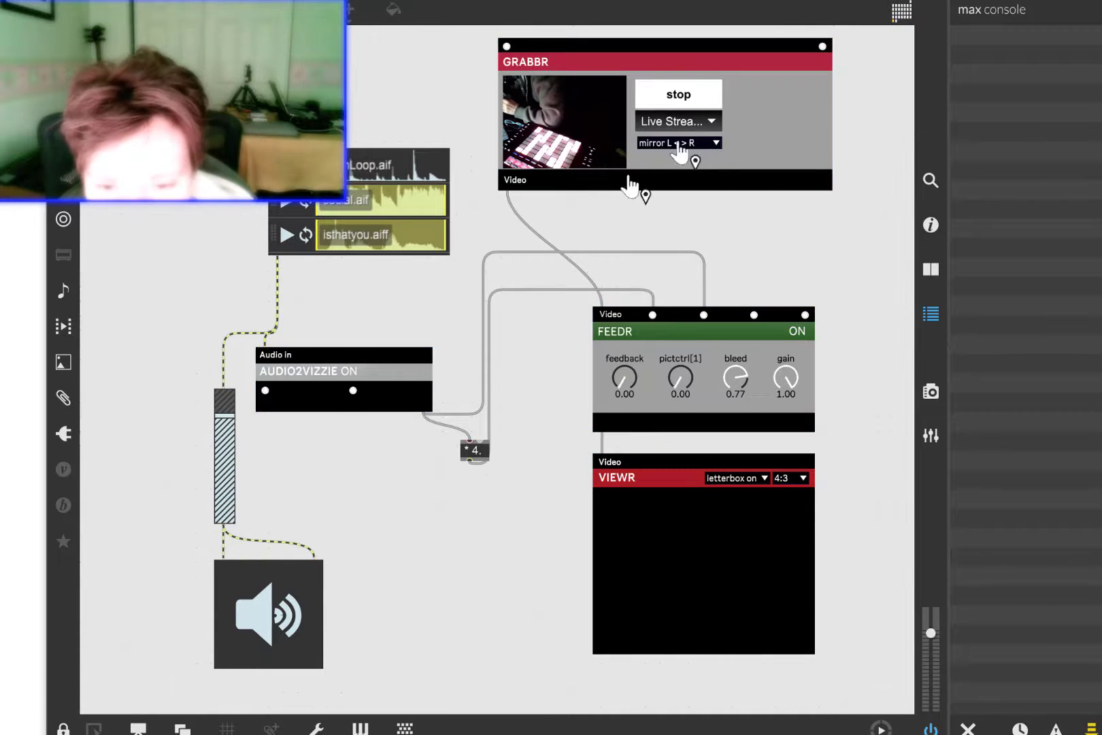
left_click(720, 149)
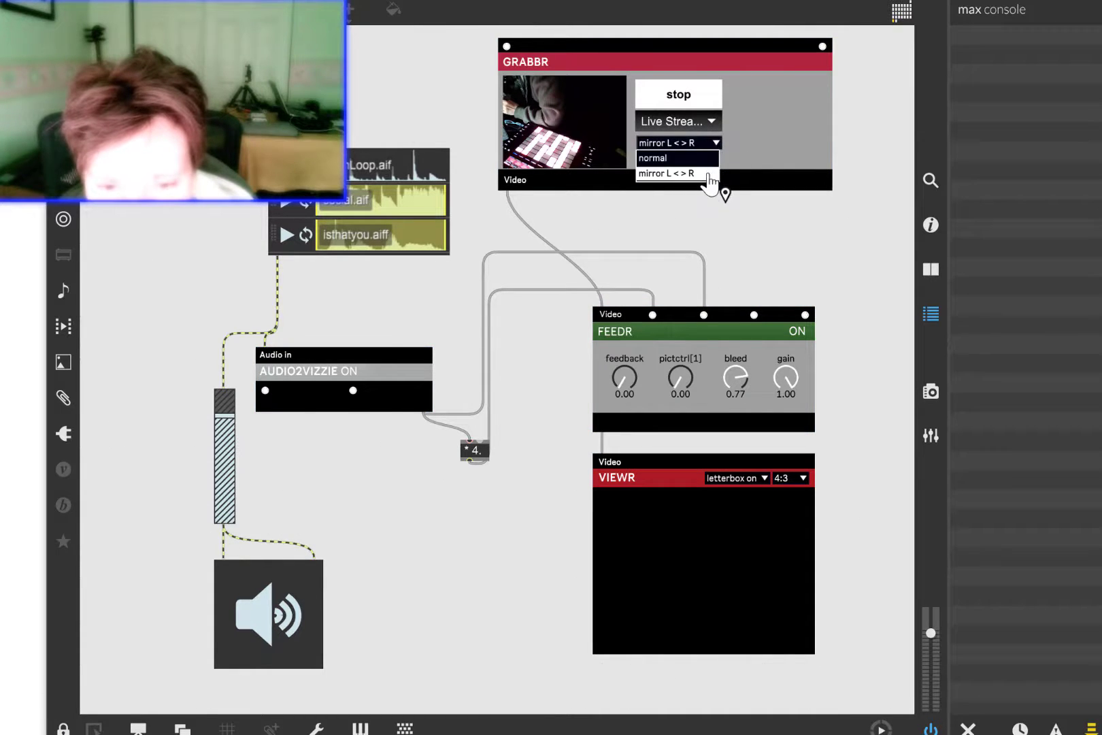
left_click(703, 164)
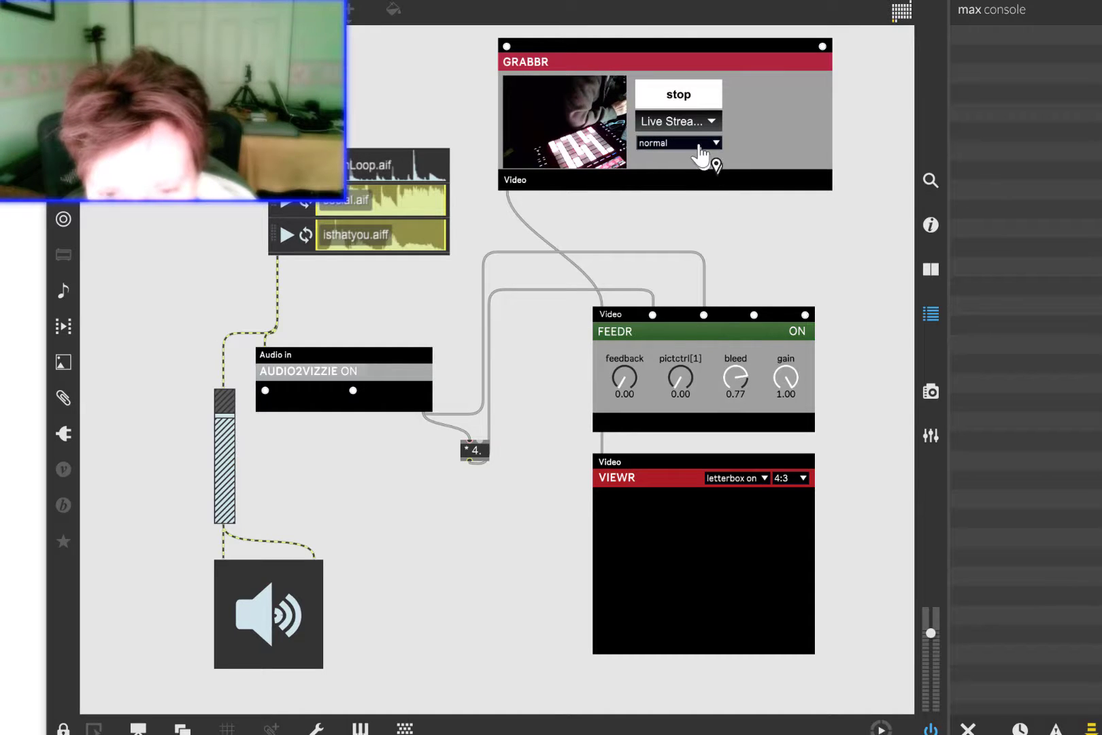
left_click(711, 145)
left_click(701, 174)
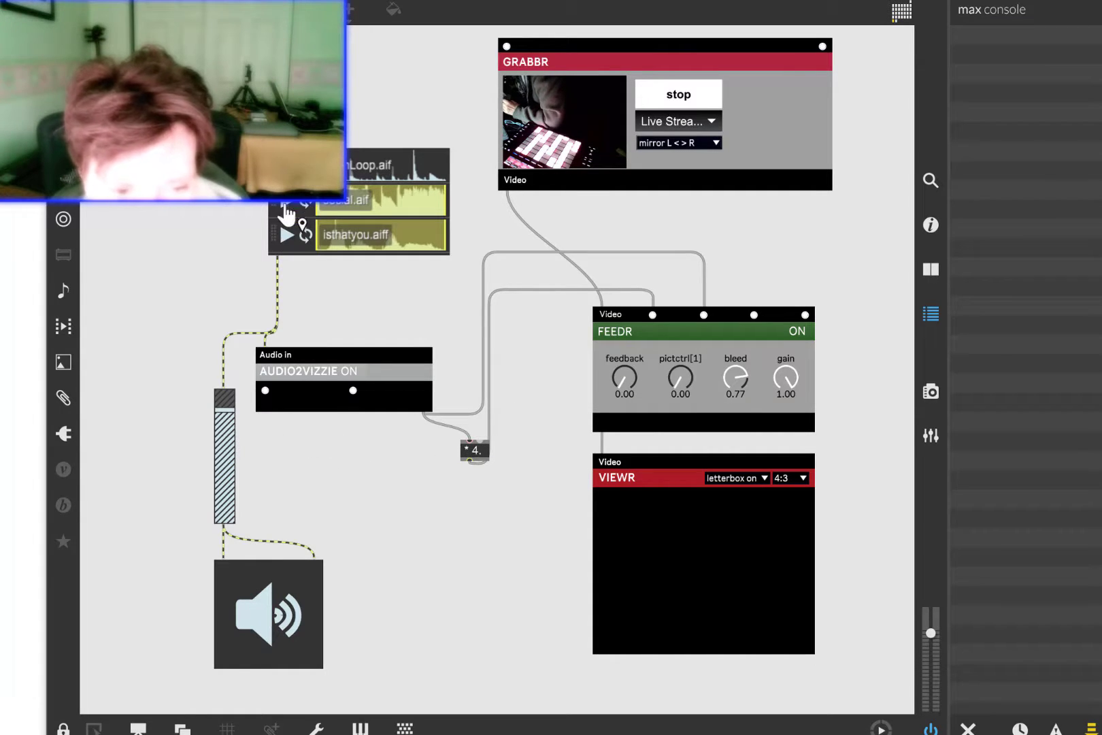
Play social.aif to check how the sound drives the FEEDR video effect, and stop playback.
left_click(287, 206)
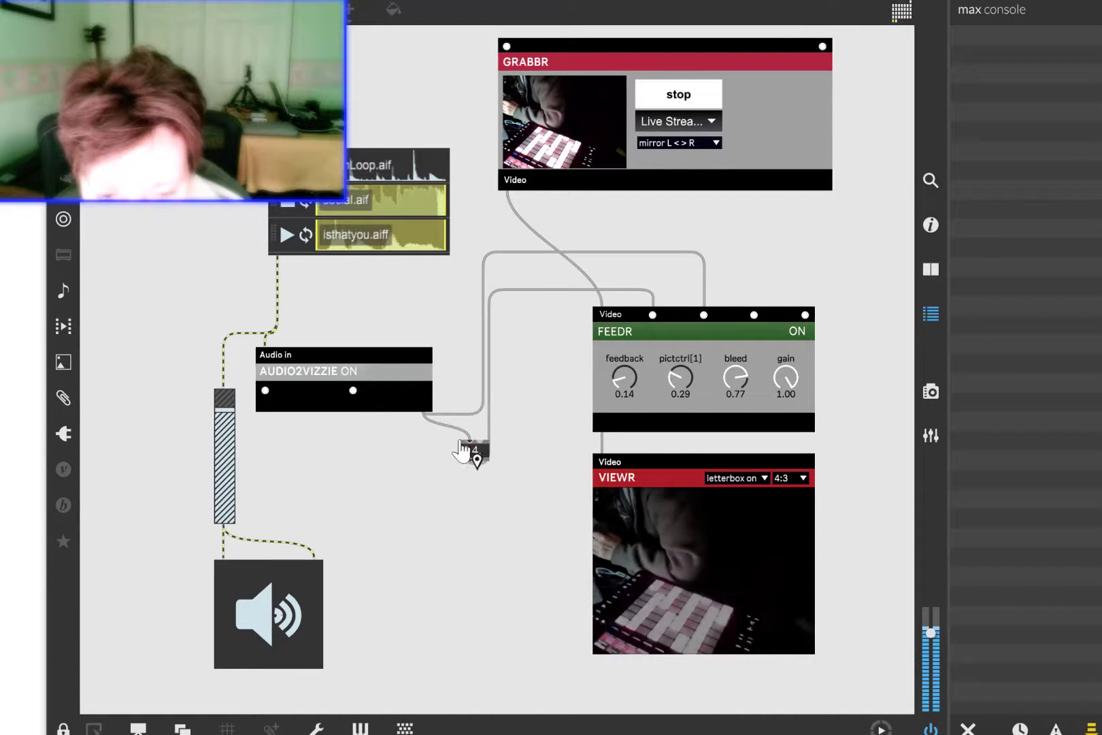
mouse_move(455, 441)
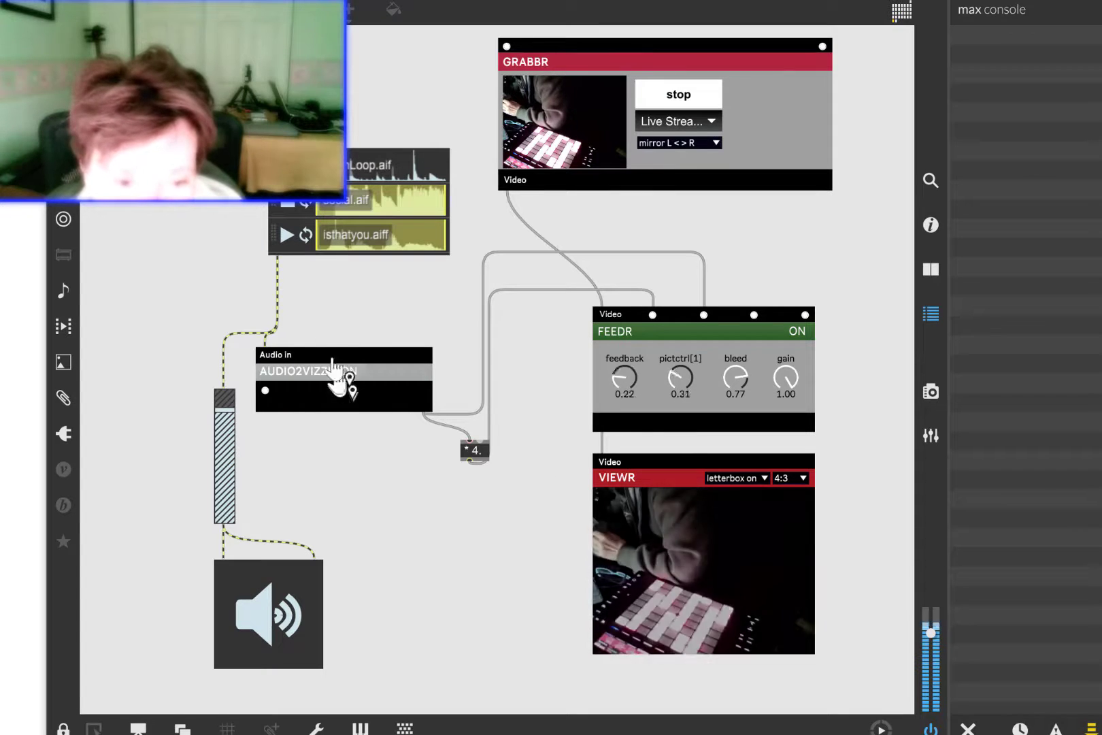
left_click(282, 203)
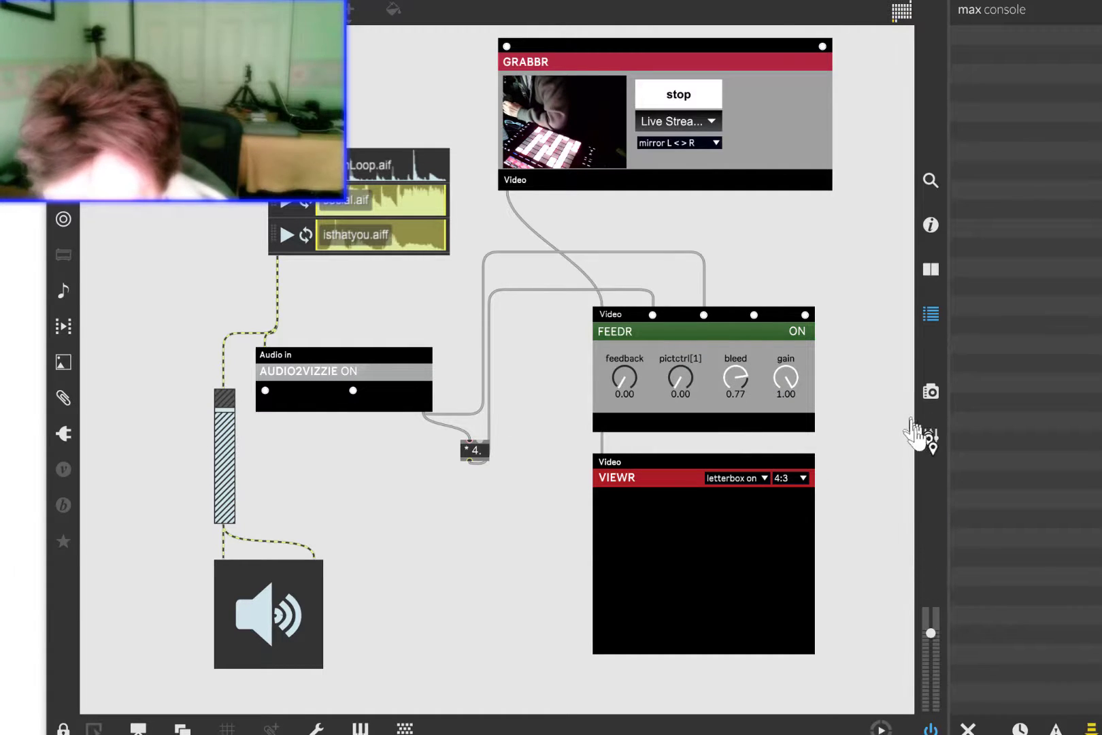
Add a new patcher snapshot and rename it "good start".
left_click(930, 393)
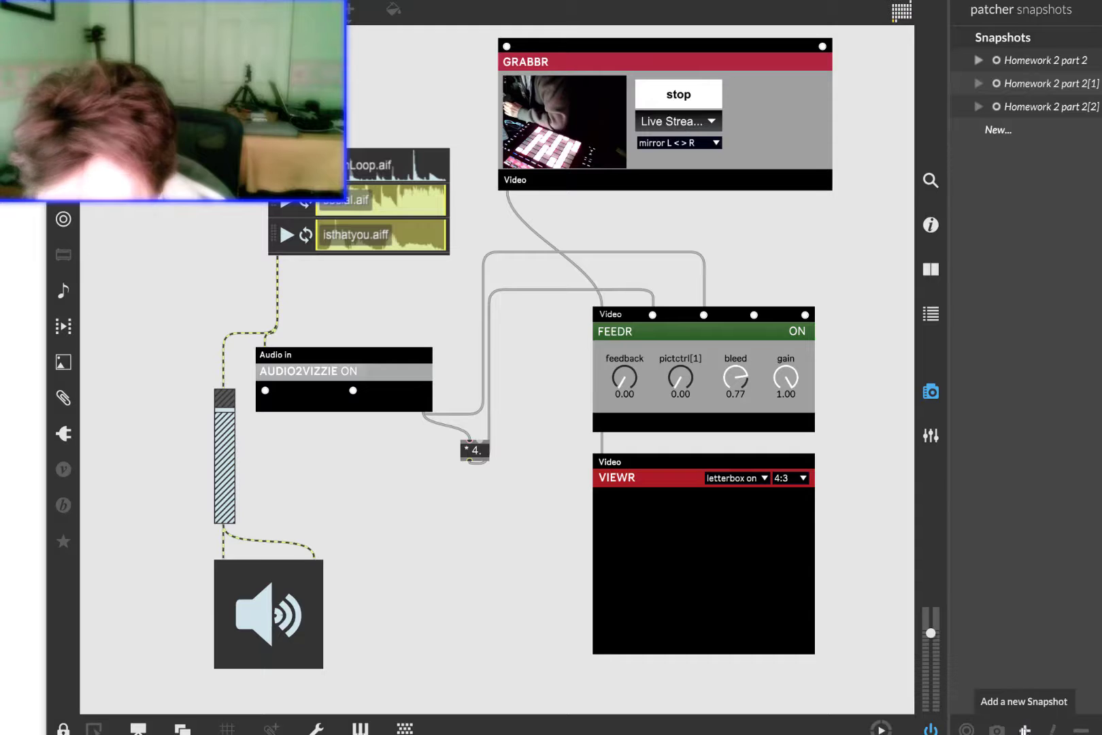
left_click(1024, 729)
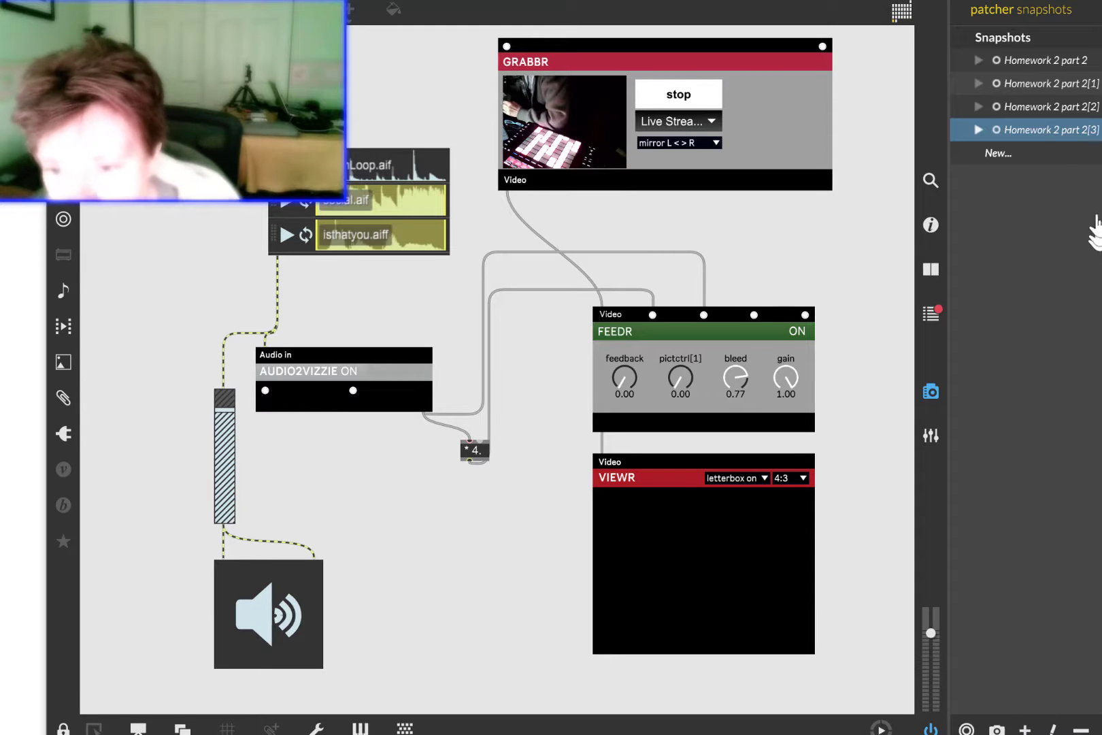
left_click(1079, 134)
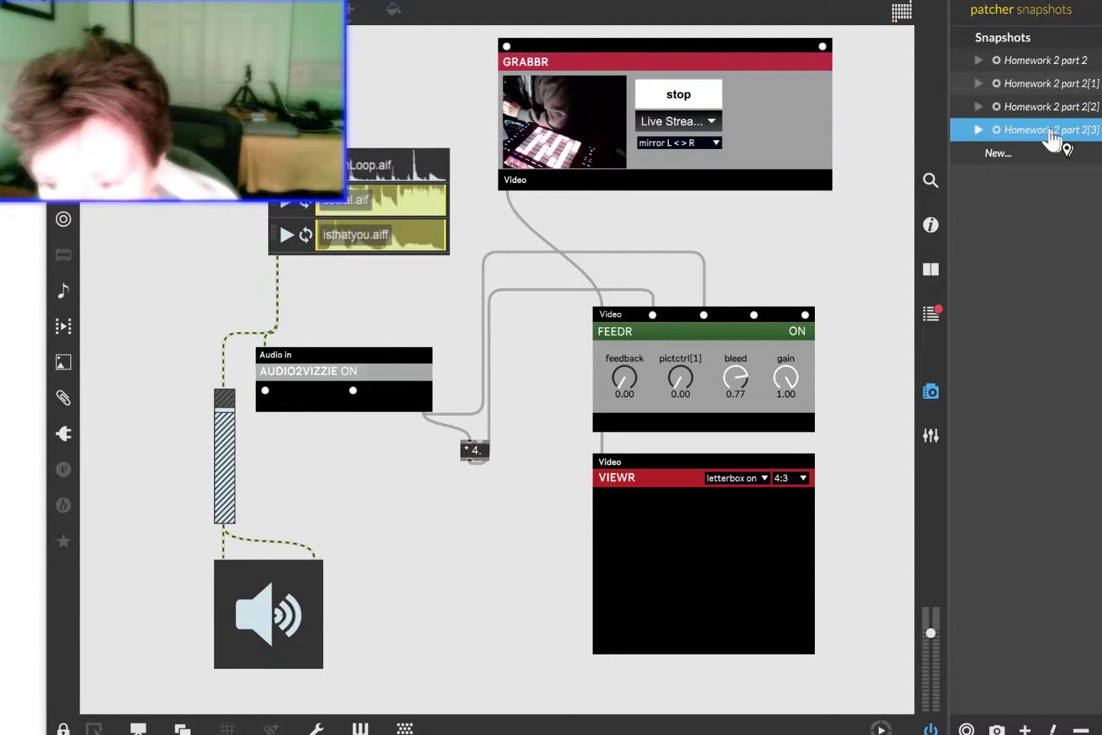
right_click(1034, 134)
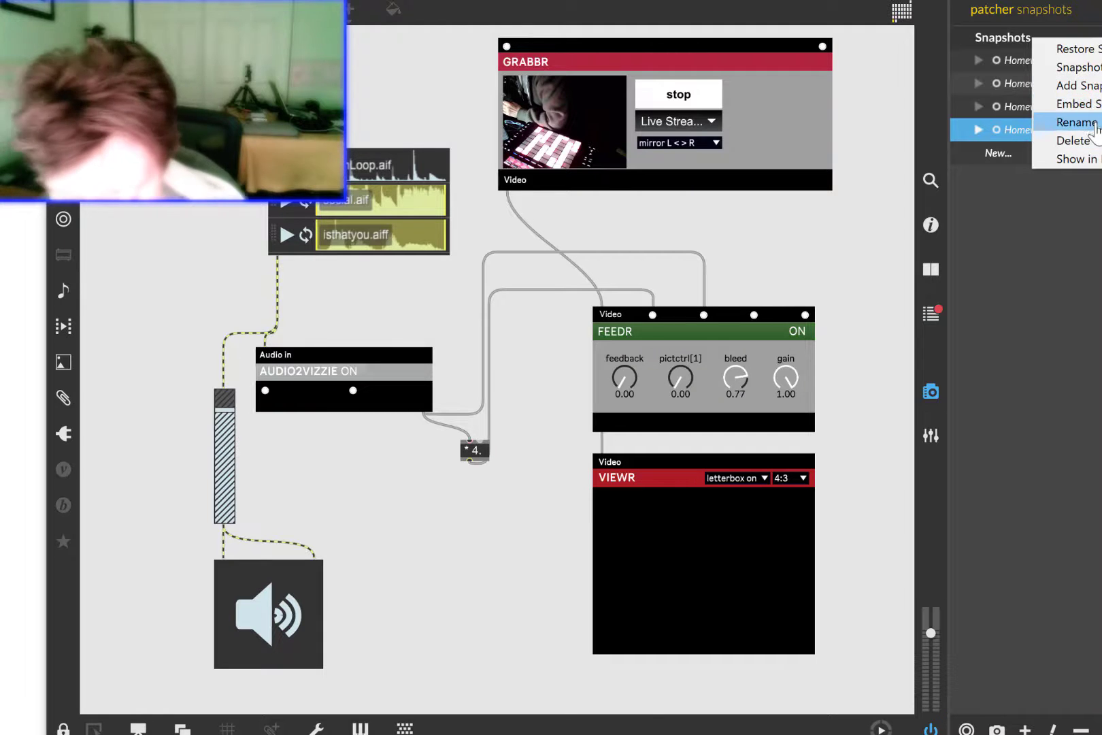
left_click(1082, 122)
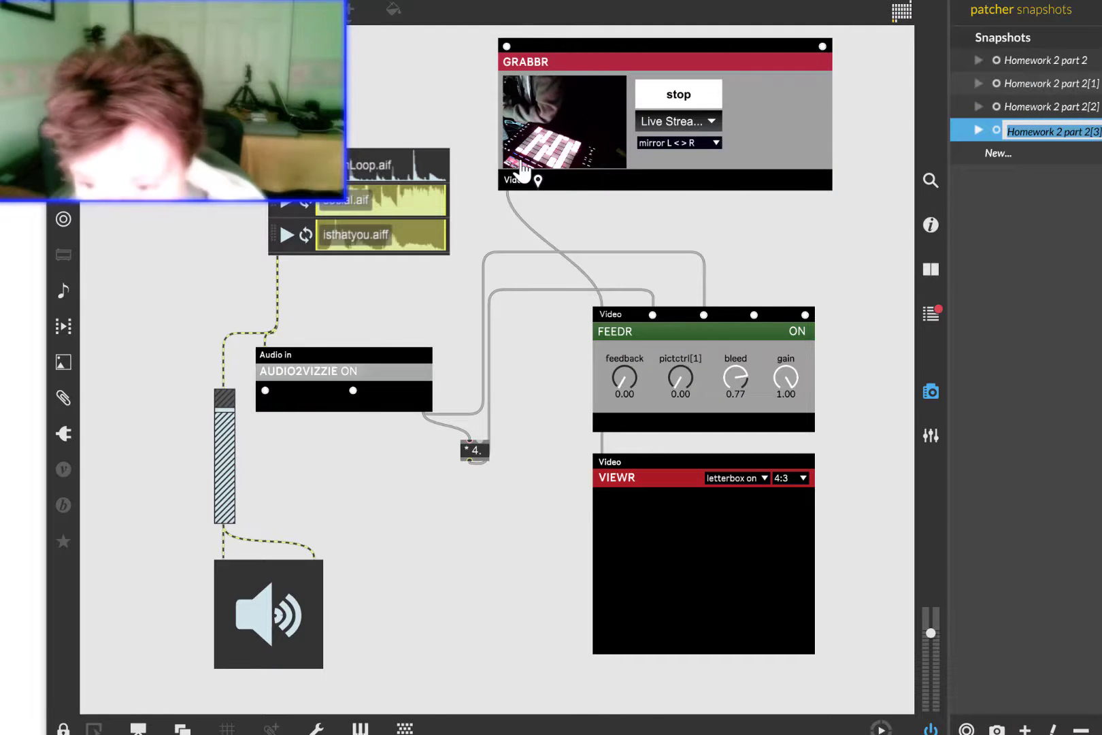
type("good")
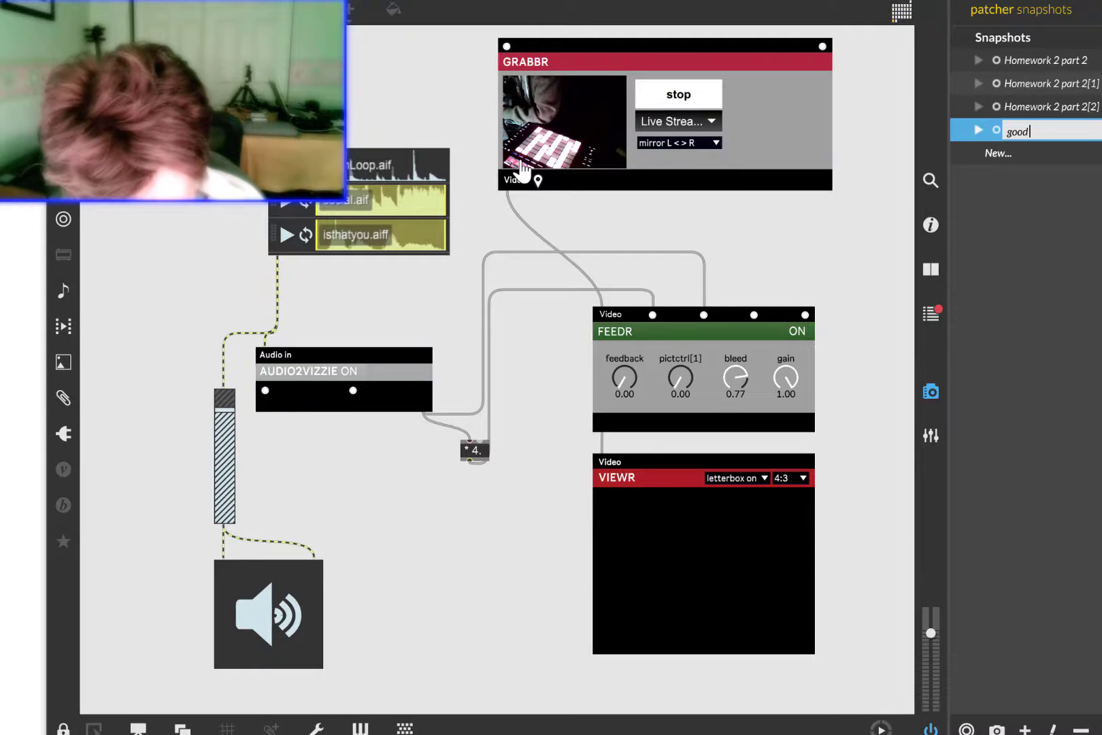
type(" start")
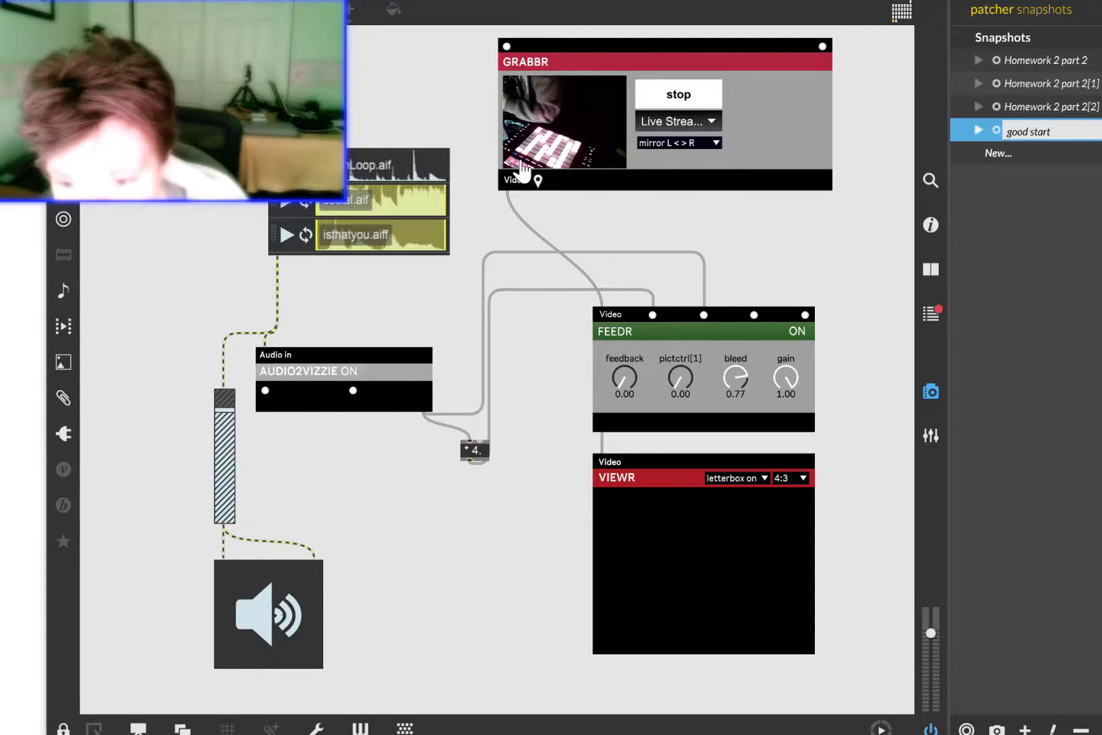
key("Return")
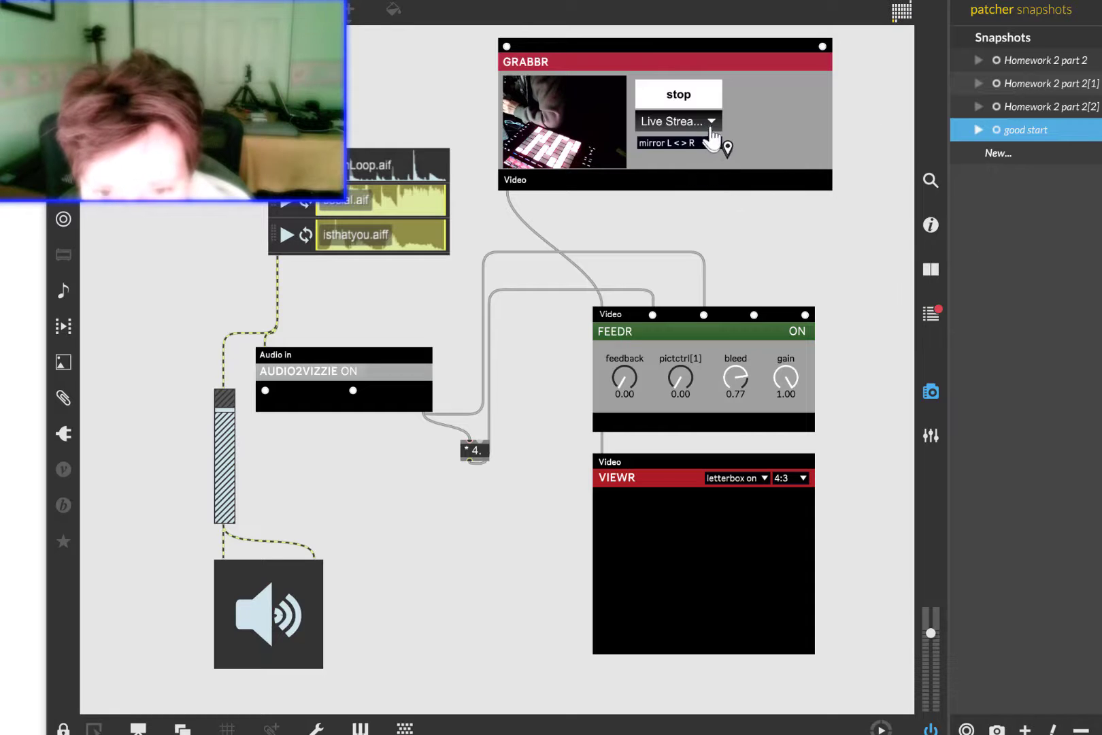
Switch GRABBR's video source to the Microsoft front camera.
left_click(709, 120)
left_click(722, 142)
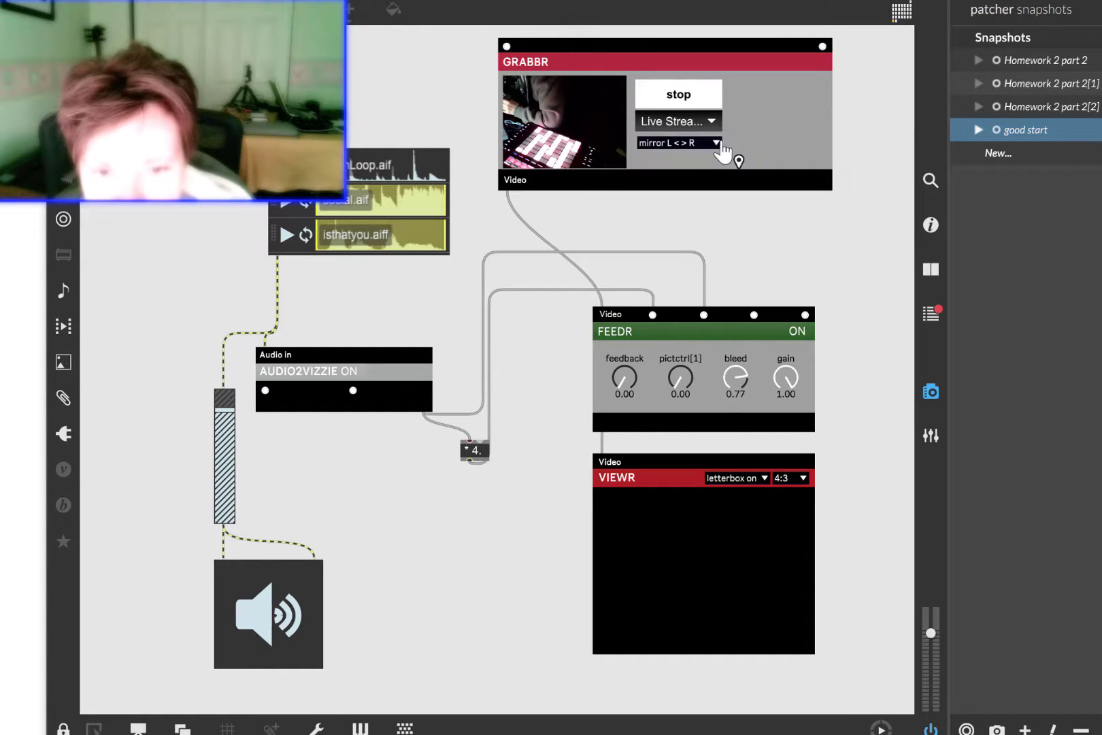
left_click(712, 123)
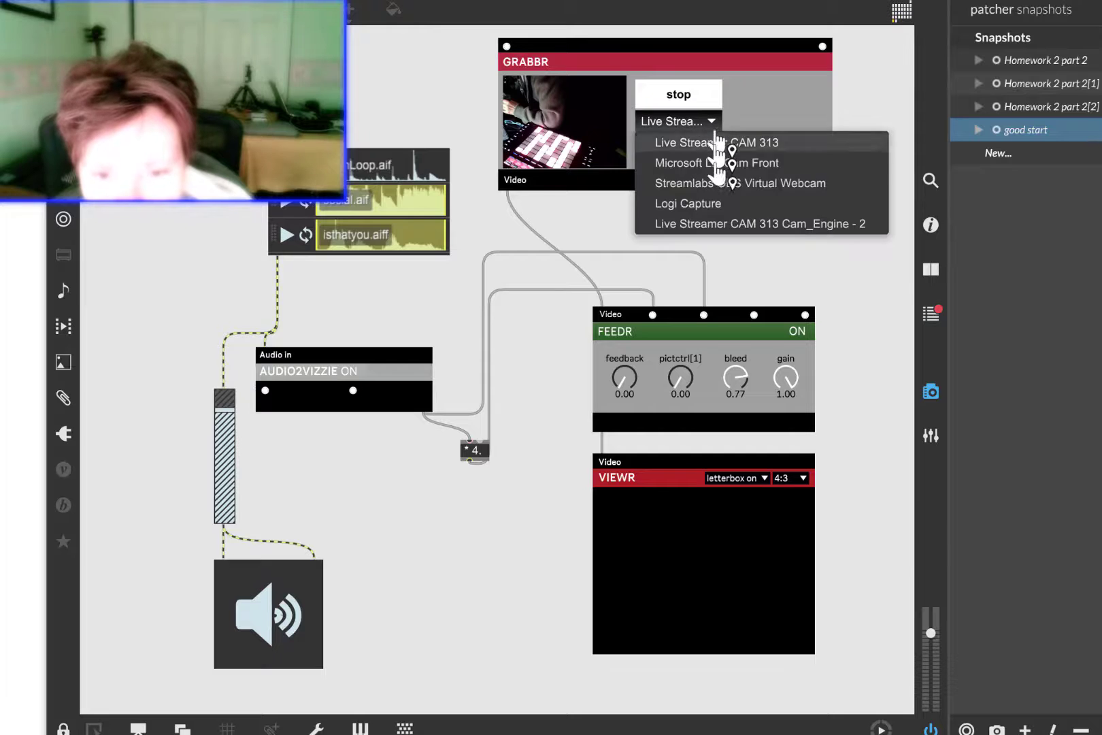
left_click(717, 164)
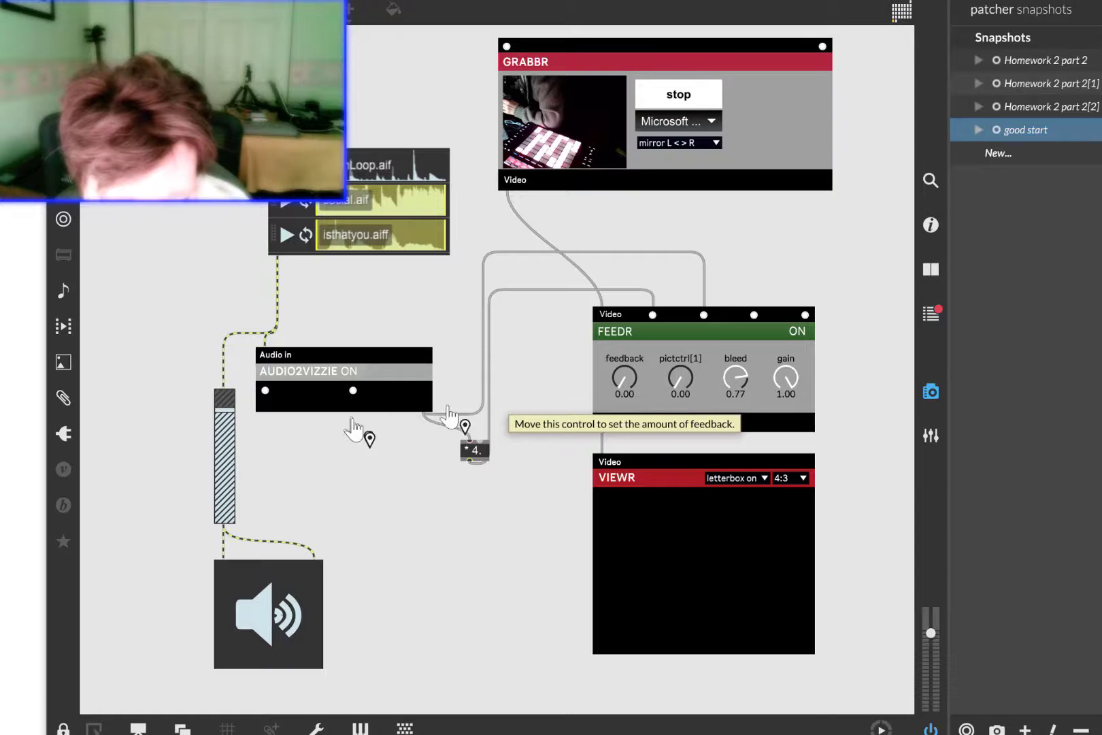
Lower the audio gain slider to about half and set GRABBR's video source to Live Streamer CAM 313.
left_click_drag(227, 423, 226, 462)
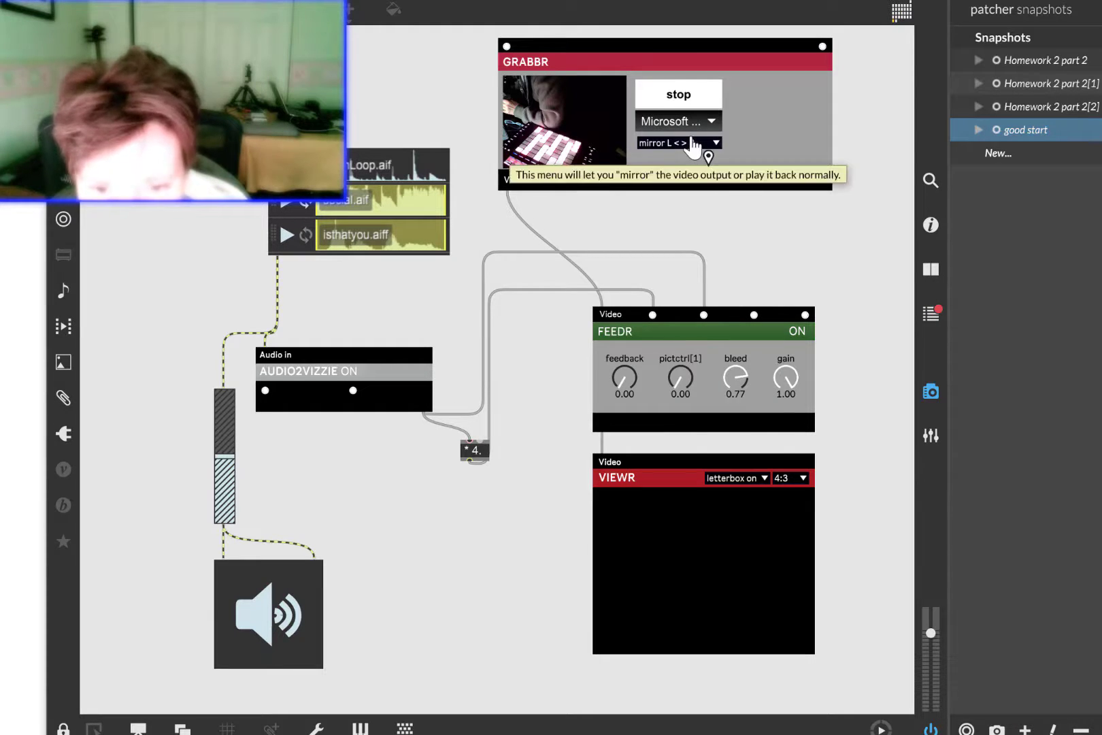
left_click(703, 120)
left_click(707, 144)
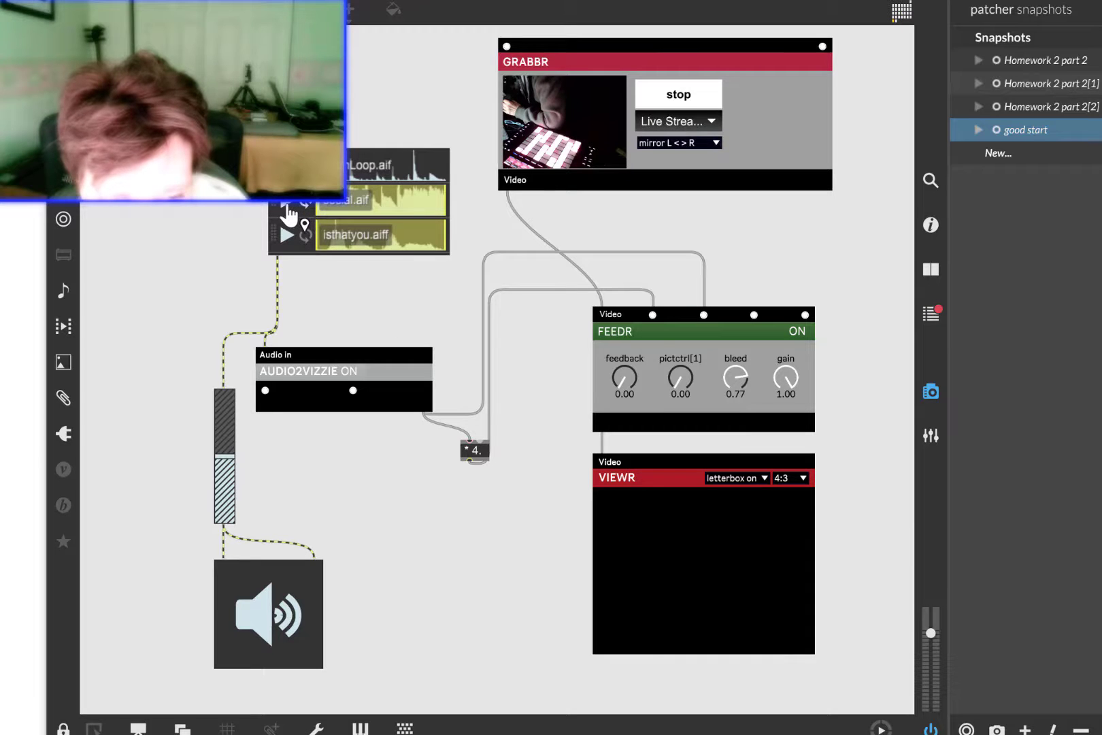
Set FEEDR's bleed to about 0.51 and try its pictctrl[1] at 0.50 while test-playing isthatyou.aiff.
left_click(285, 239)
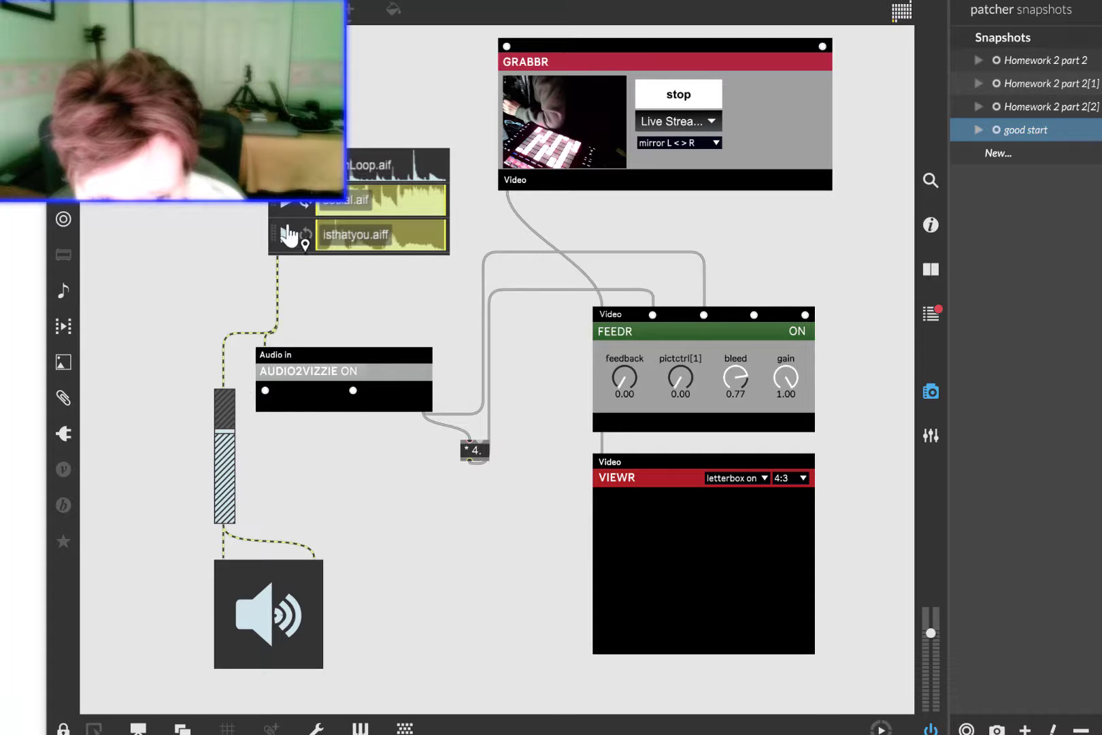
left_click(287, 235)
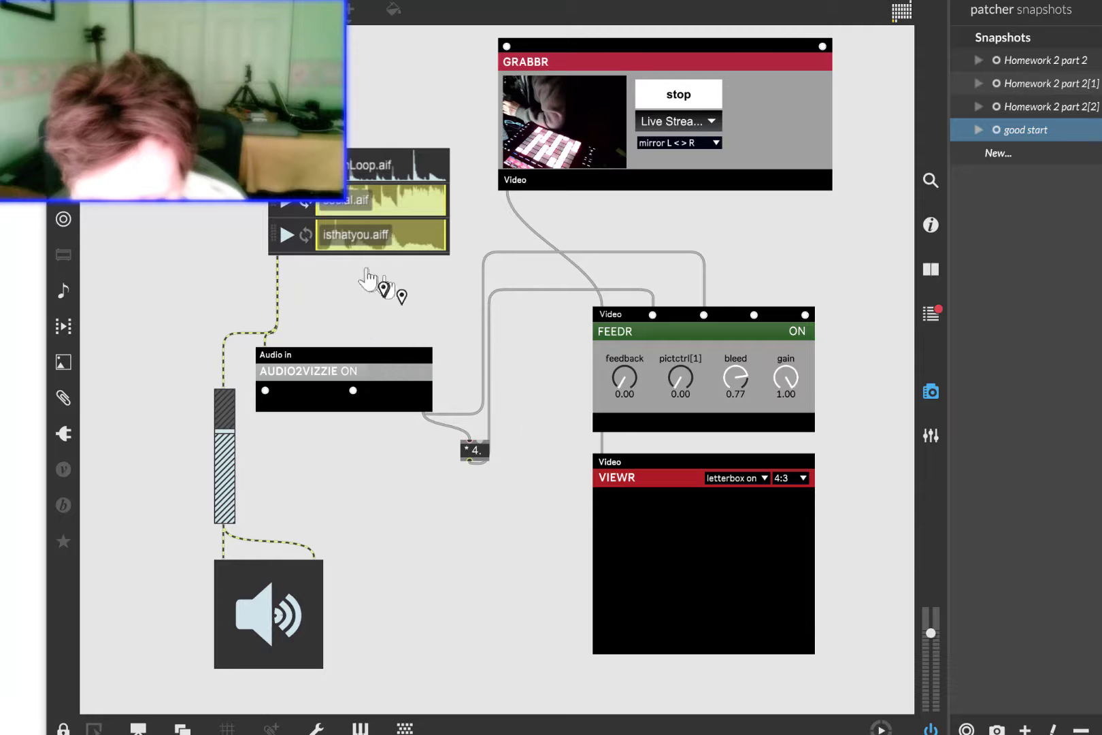
left_click(287, 236)
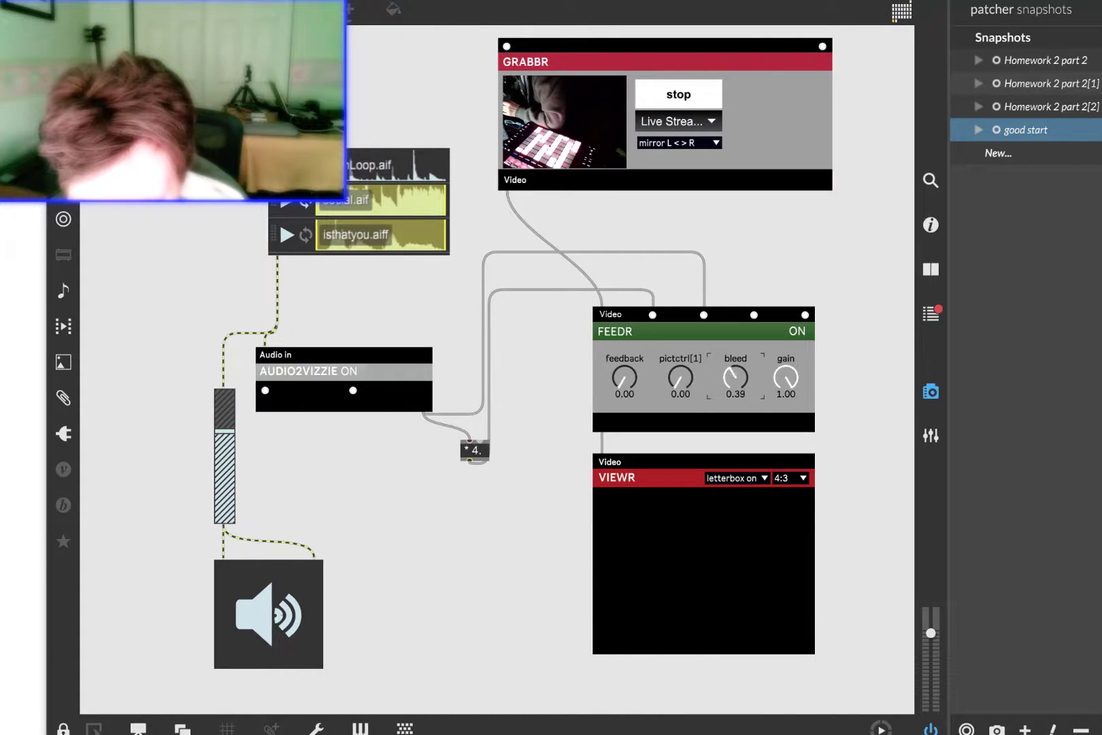
left_click_drag(684, 384, 681, 414)
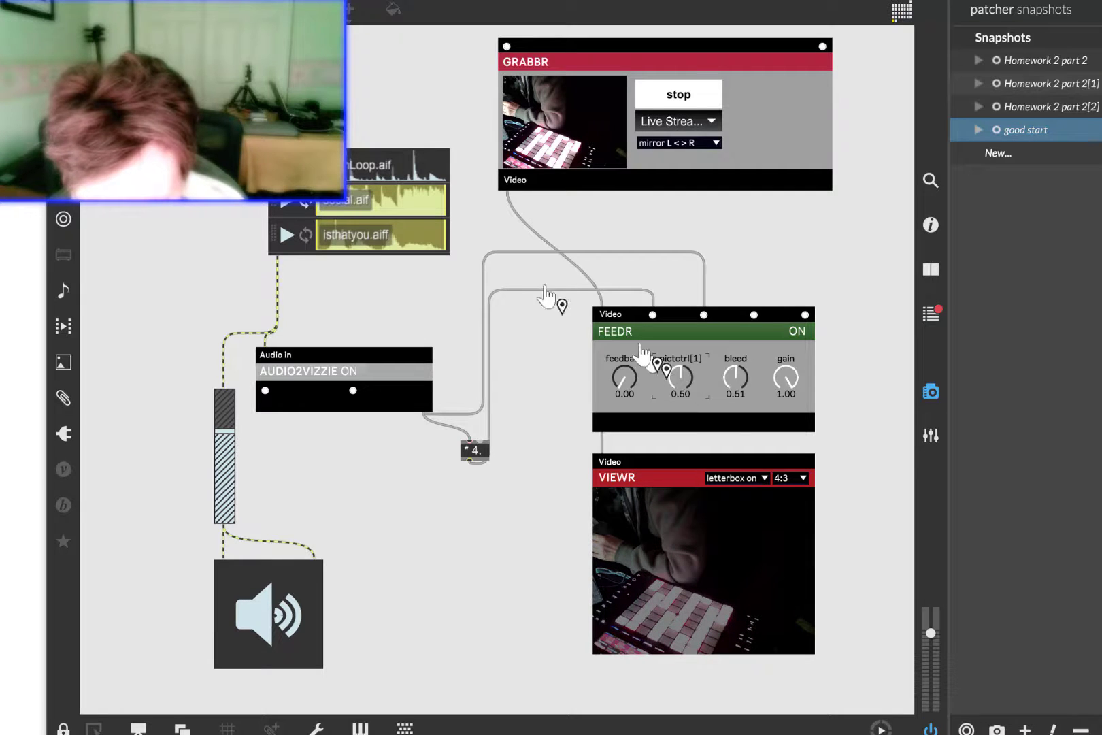
left_click(287, 235)
left_click(291, 236)
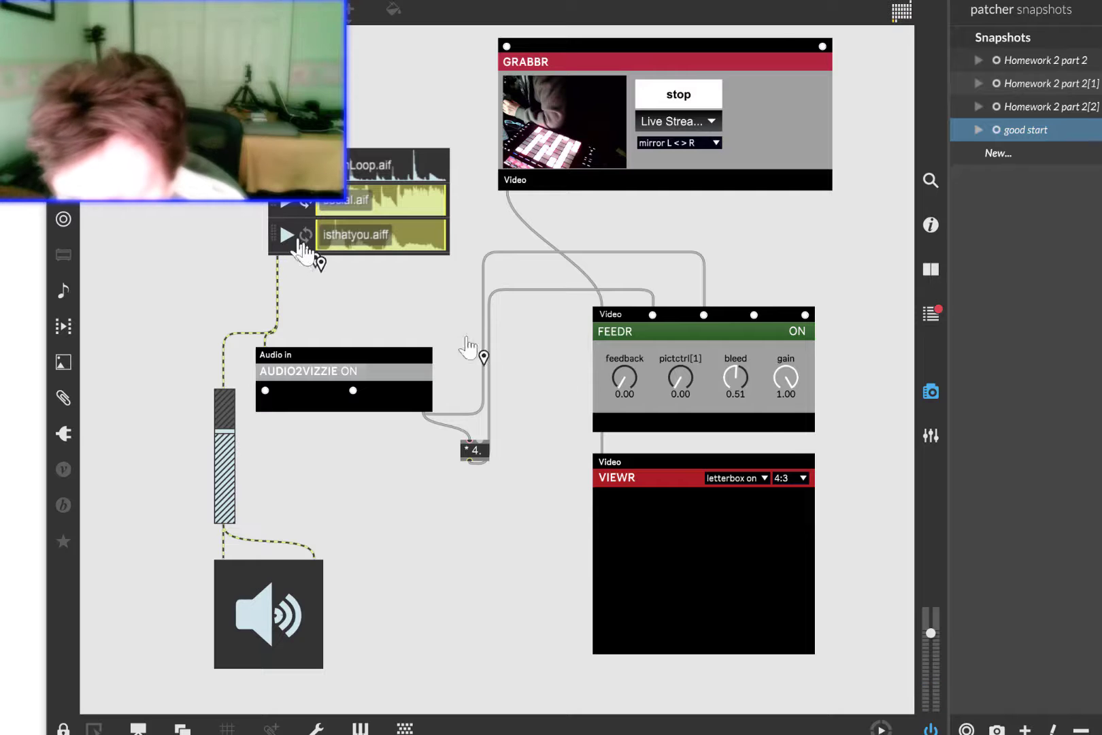
Save the current settings as another patcher snapshot and rename it "whisper is that you".
left_click(1026, 729)
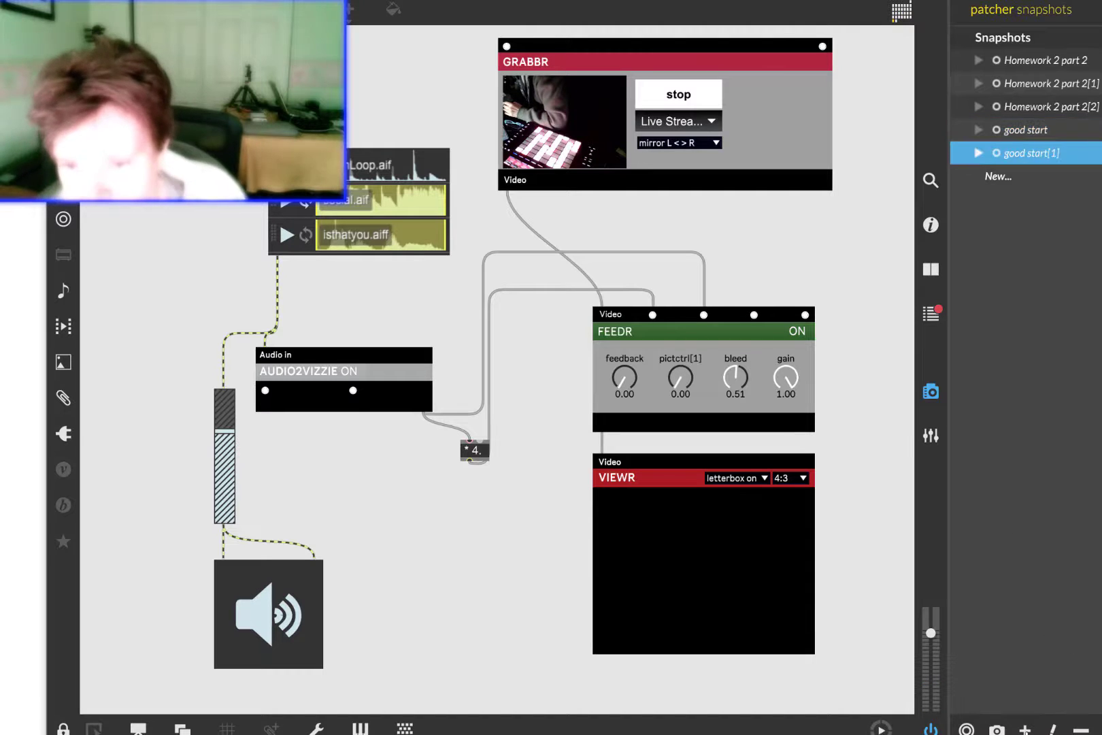
right_click(1066, 160)
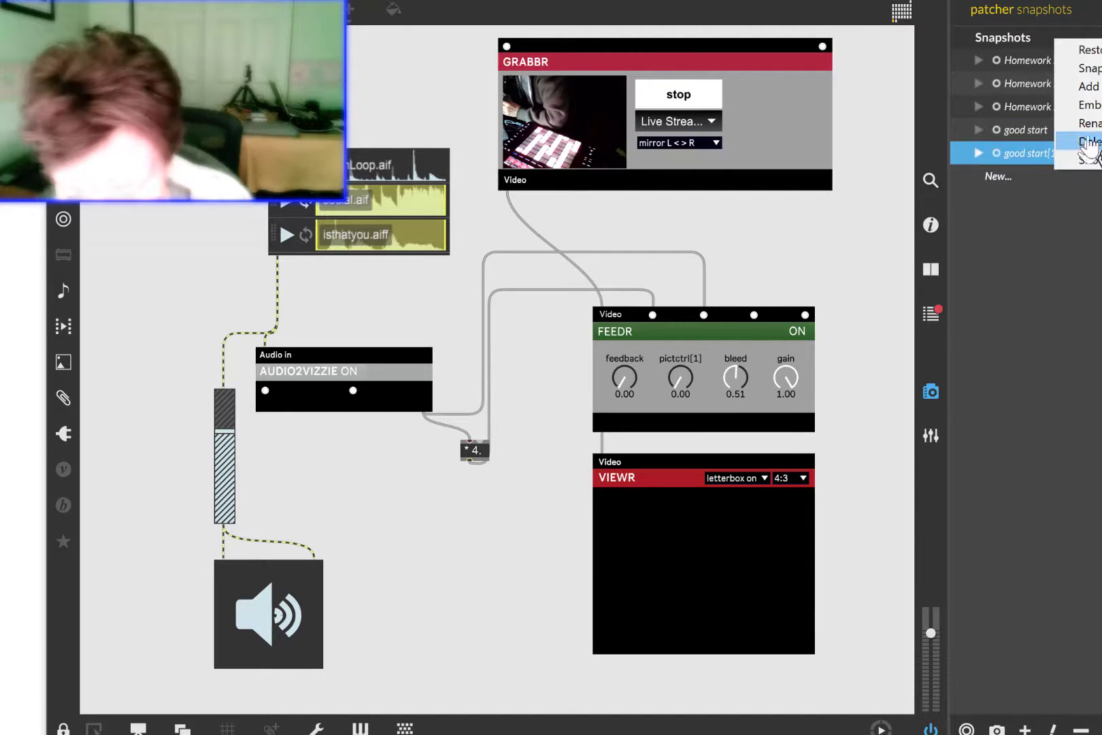
left_click(1090, 125)
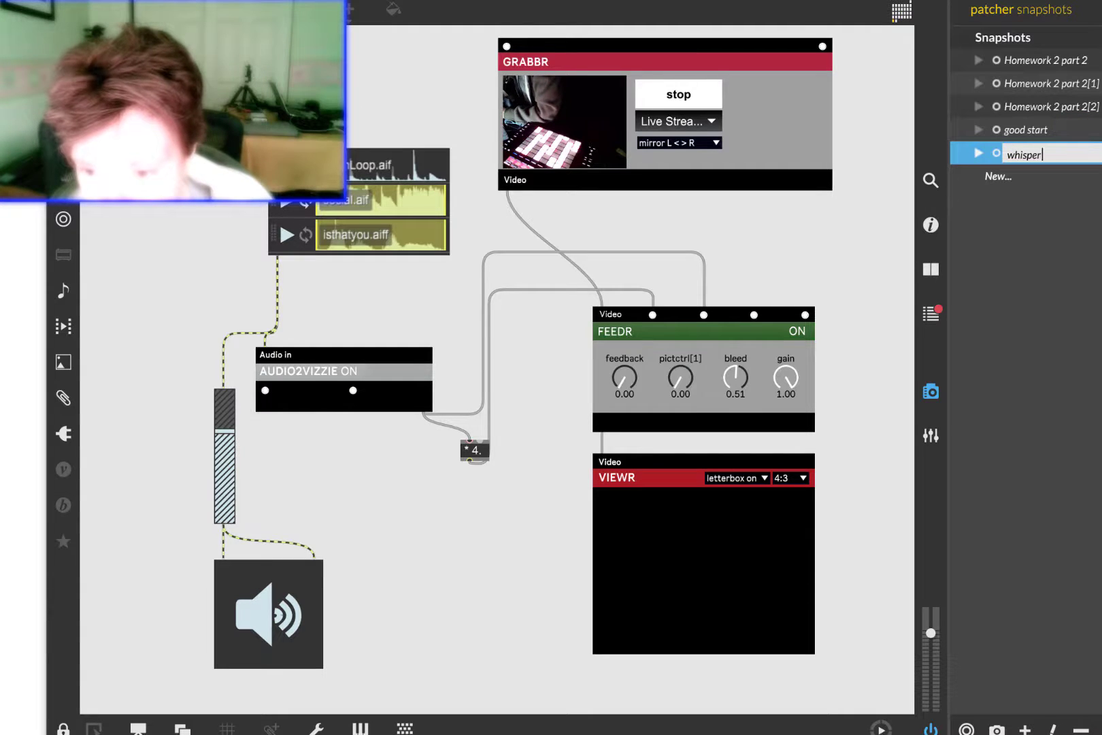
type("whisper is that you")
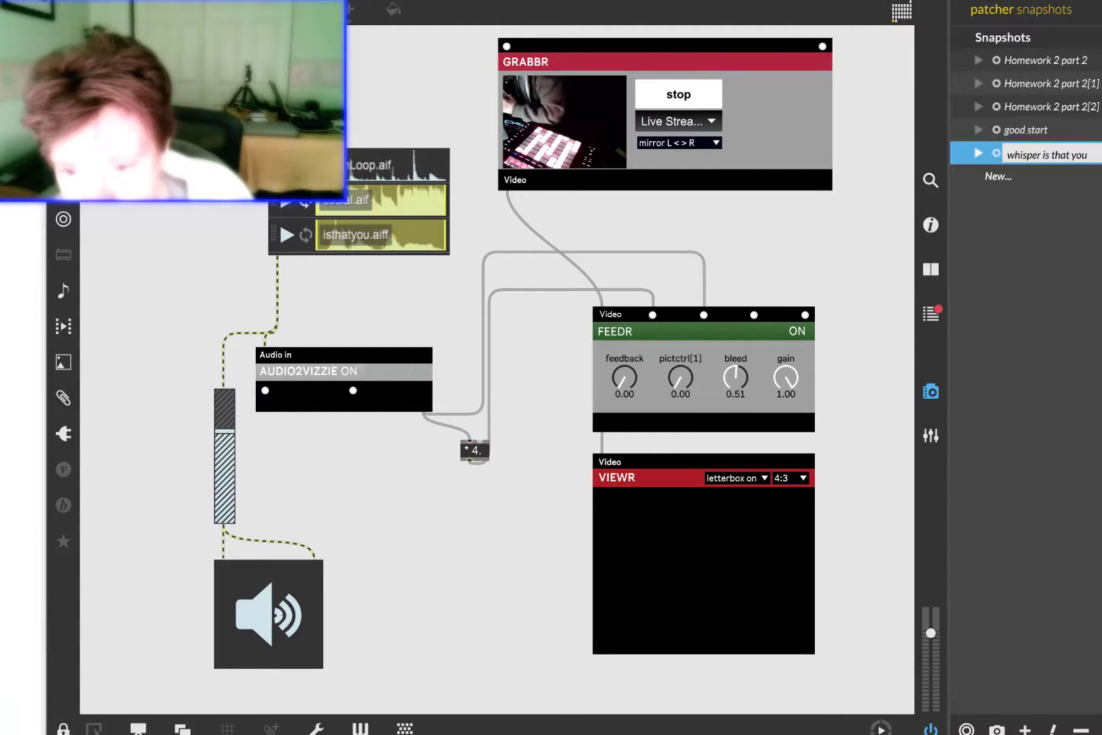
key("Return")
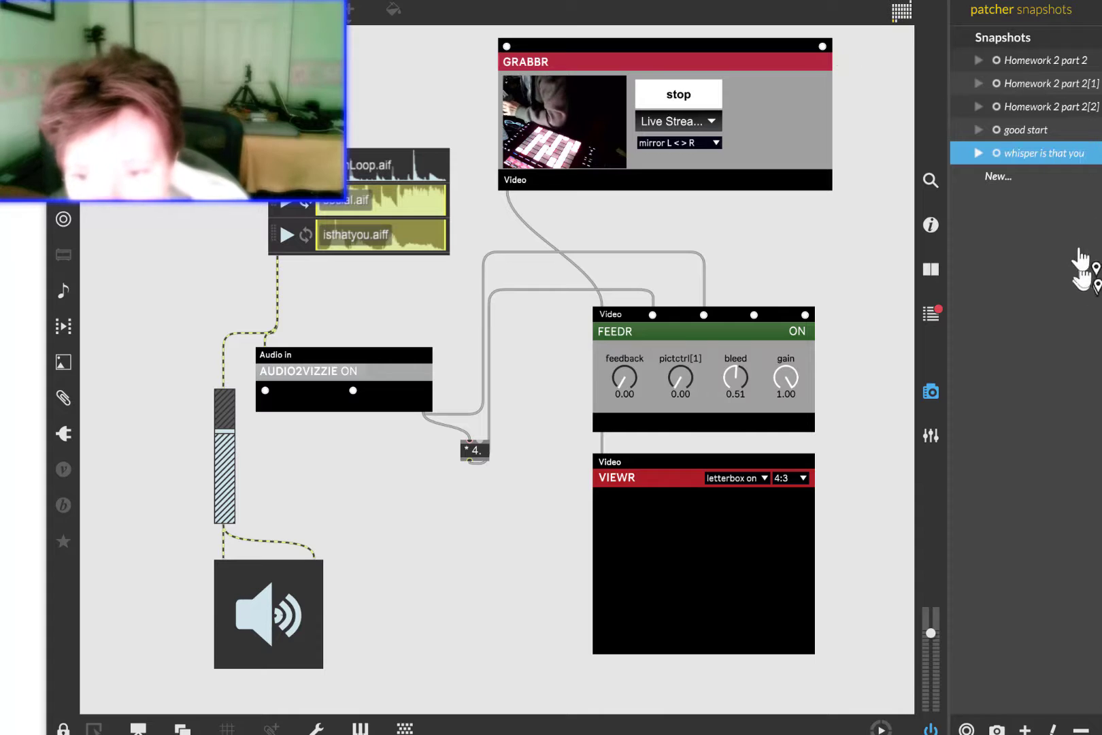
Restore the "good start" snapshot and play social.aif with its settings.
left_click(1009, 132)
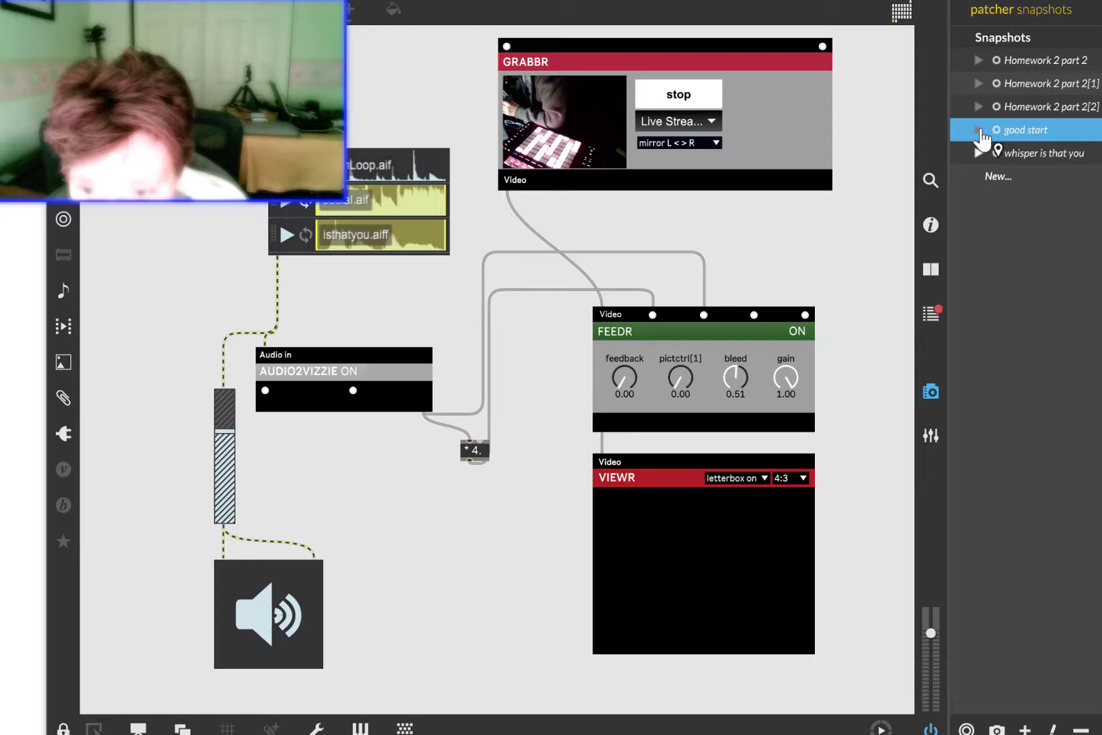
left_click(979, 131)
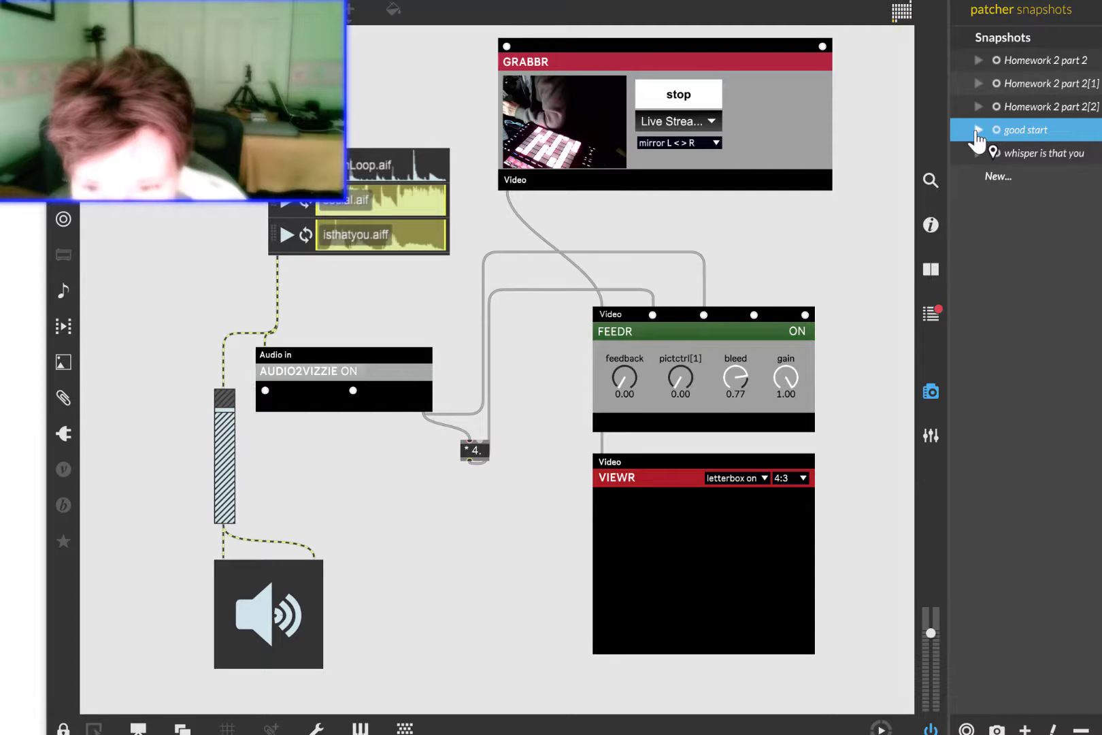
double_click(979, 136)
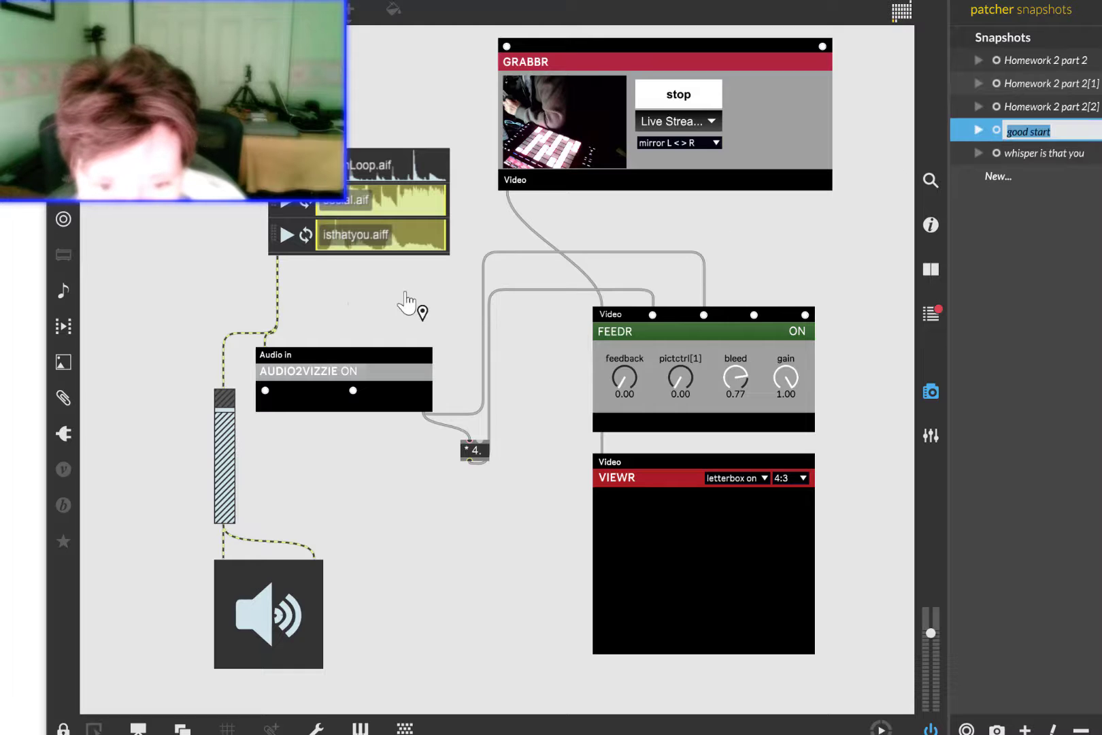
left_click(286, 206)
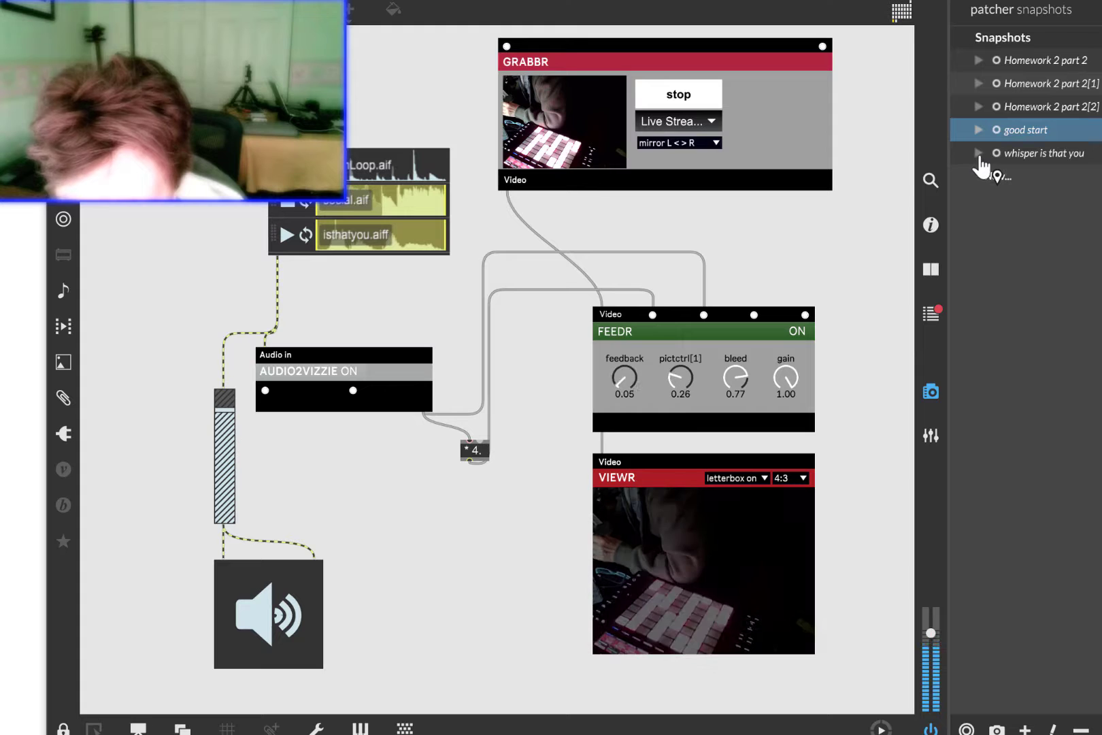
Recall the "whisper is that you" snapshot and play isthatyou.aiff with it, comparing its settings with those of "good start".
left_click(980, 158)
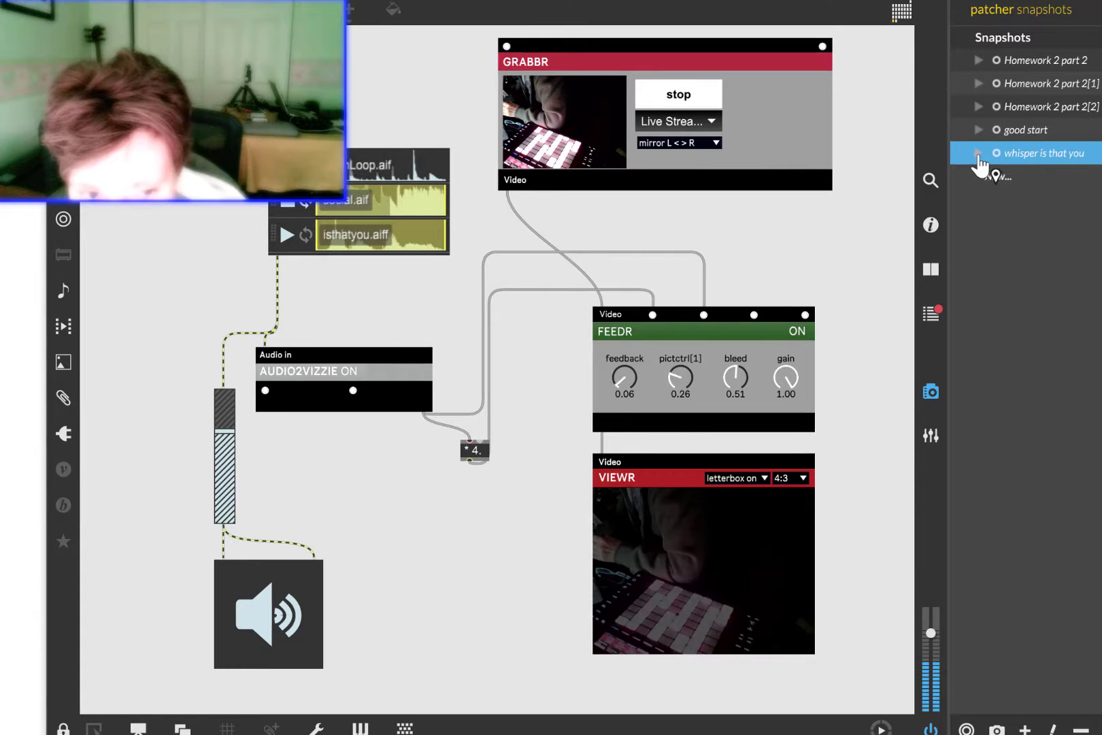
left_click(286, 236)
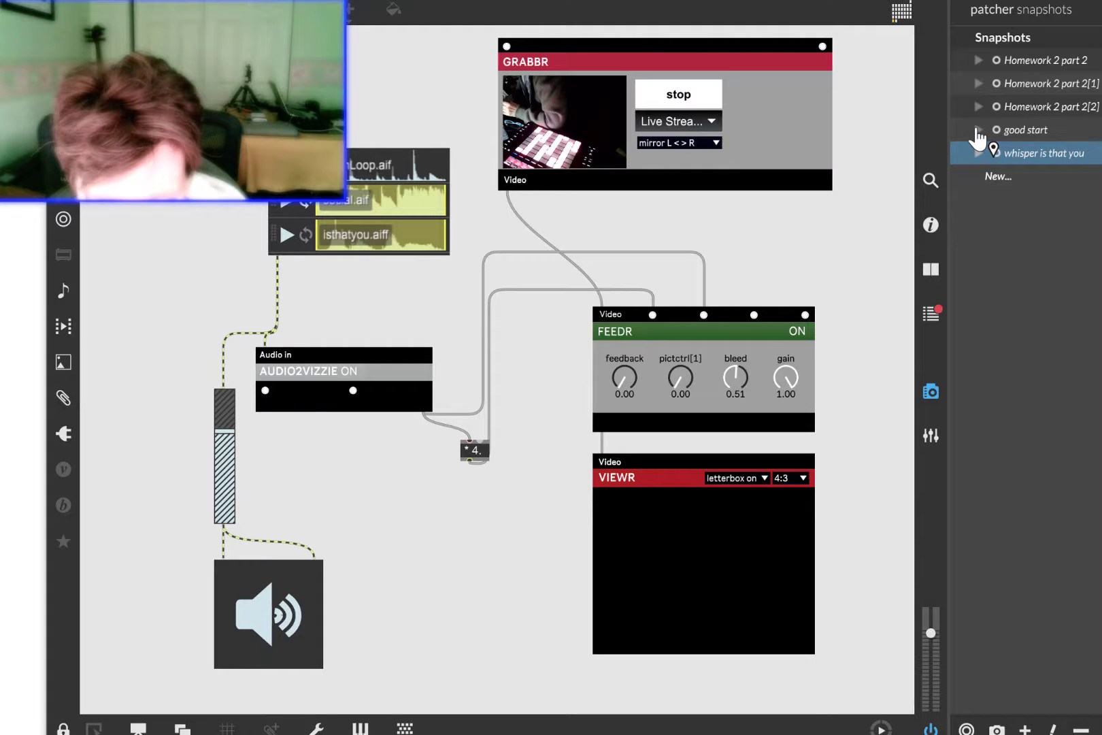
left_click(978, 133)
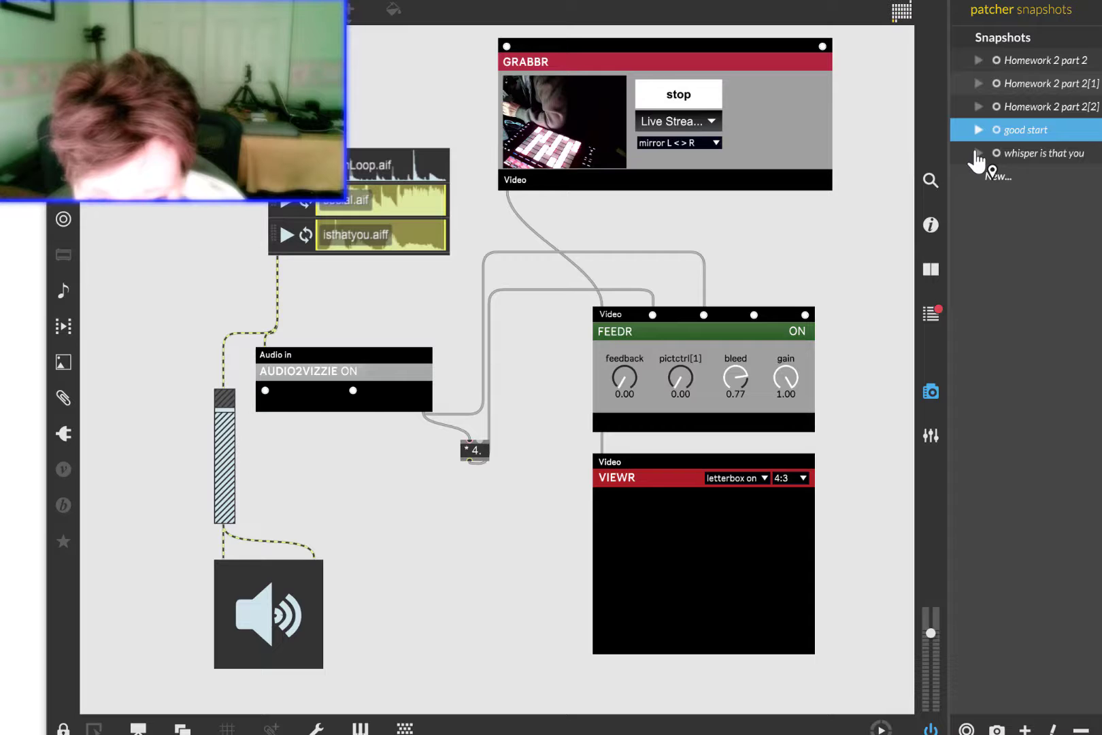
left_click(978, 156)
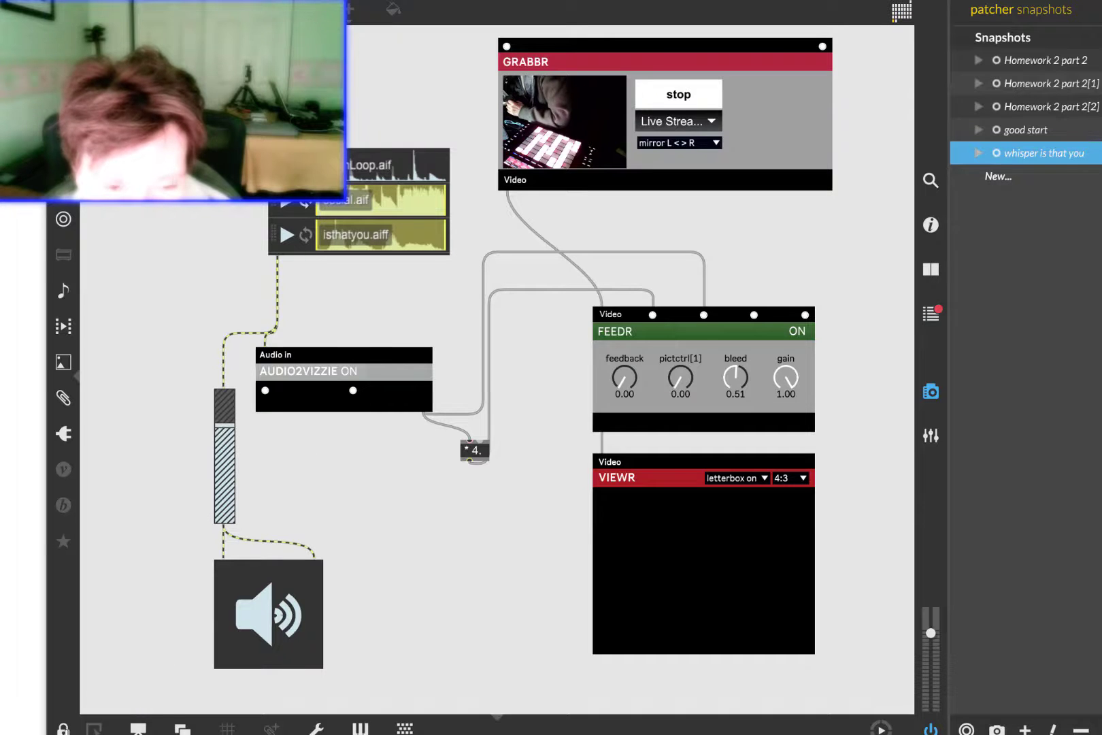
Unlock the patcher and examine the gain~ slider's Parameter Mode Enable and Visible to Mapping attributes in its inspector.
left_click(63, 728)
left_click(231, 451)
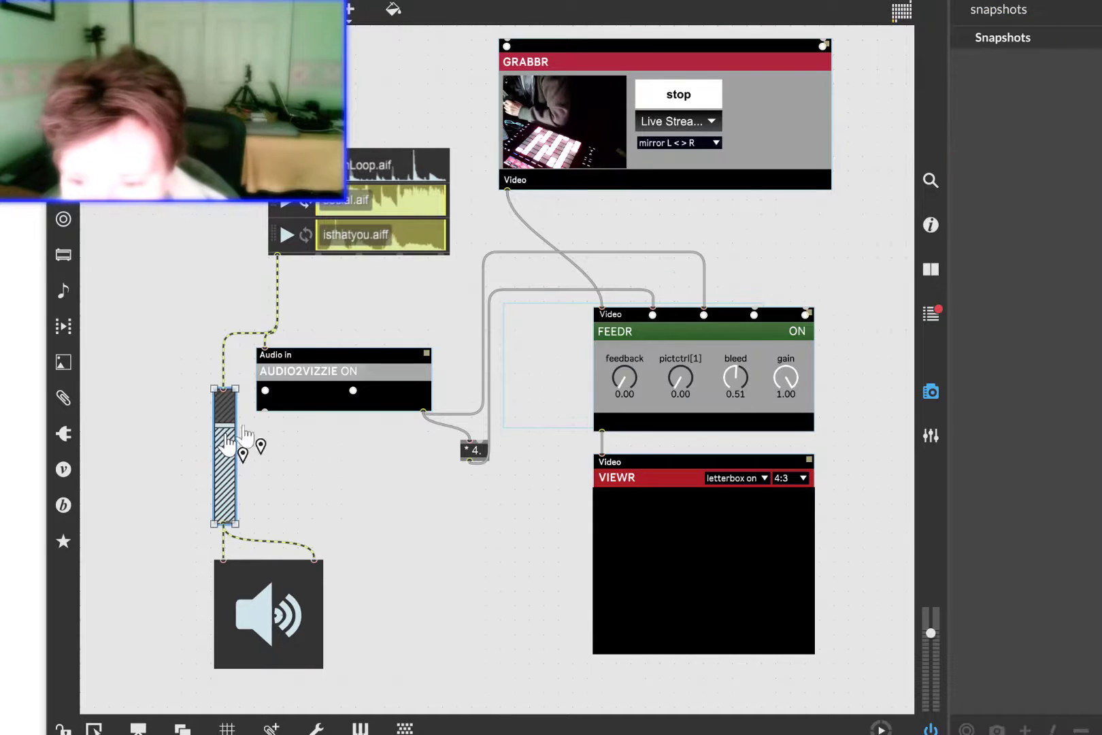
left_click(929, 227)
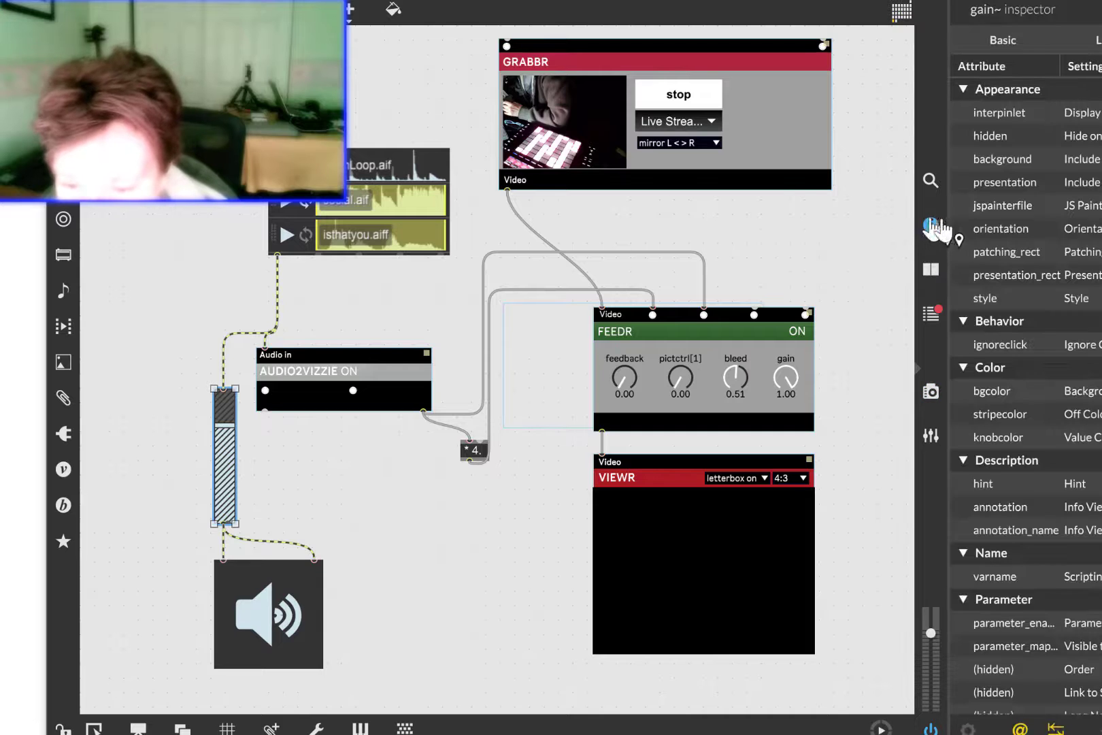
scroll(1062, 510, "down", 10)
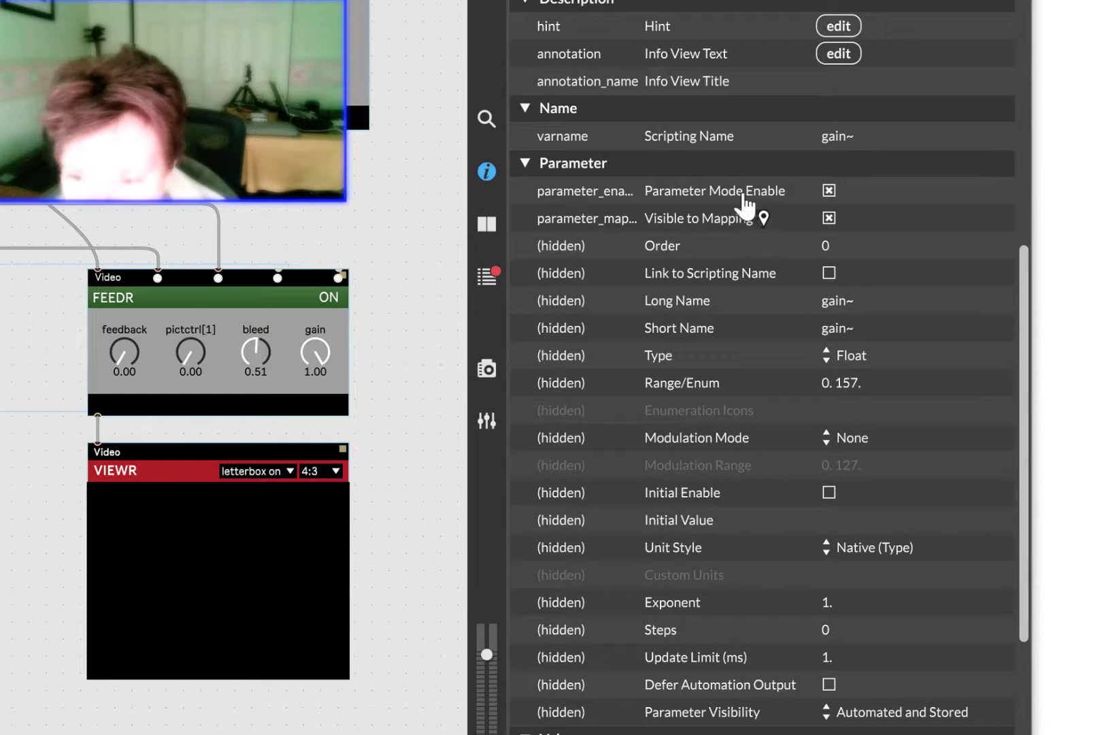
left_click(829, 218)
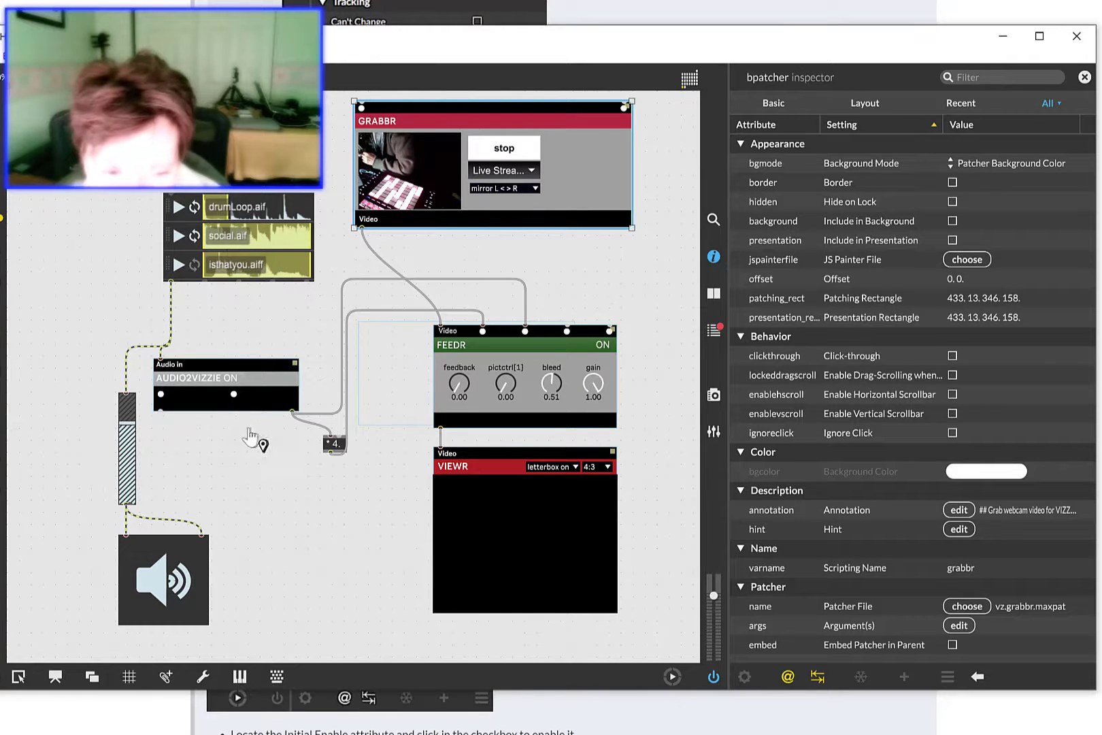
left_click(128, 449)
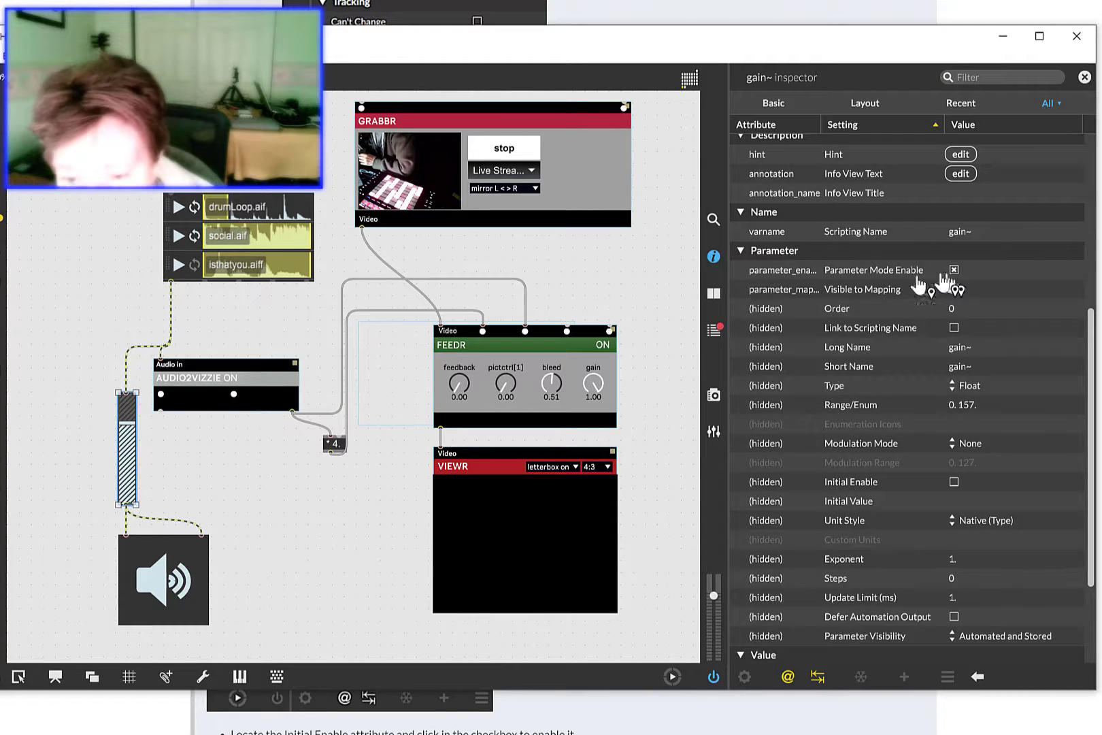
Deselect all objects to list the patcher-level snapshots, and recall "good start" followed by "whisper is that you".
left_click(714, 396)
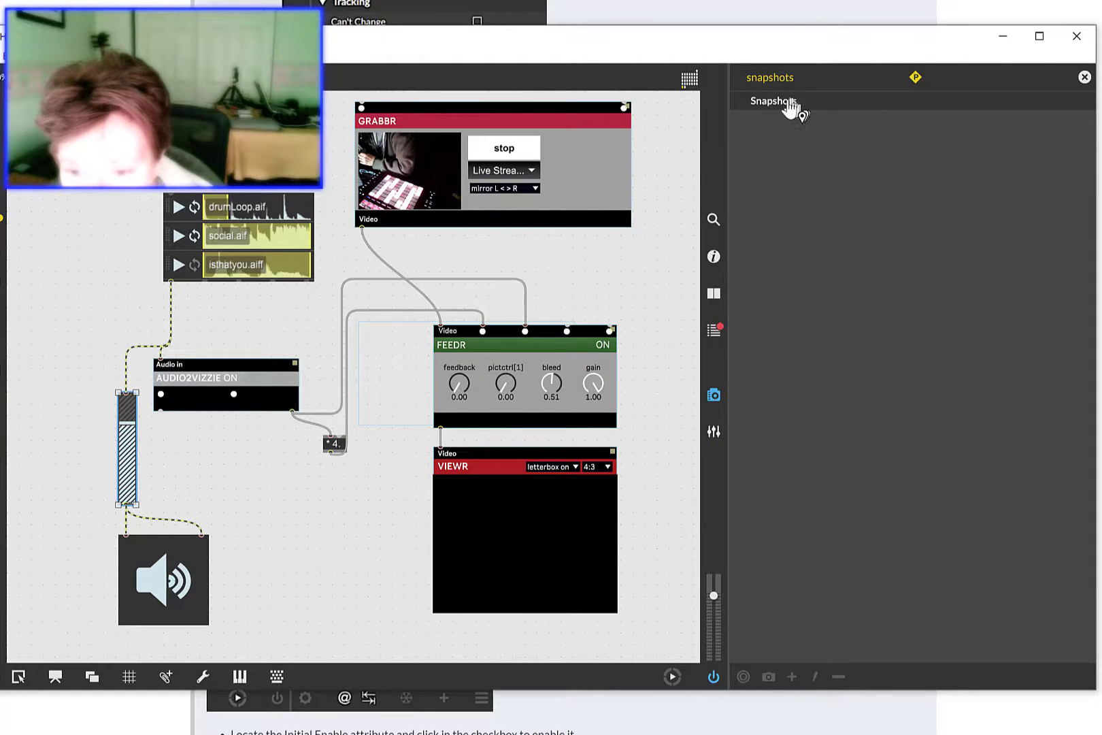
left_click(628, 174)
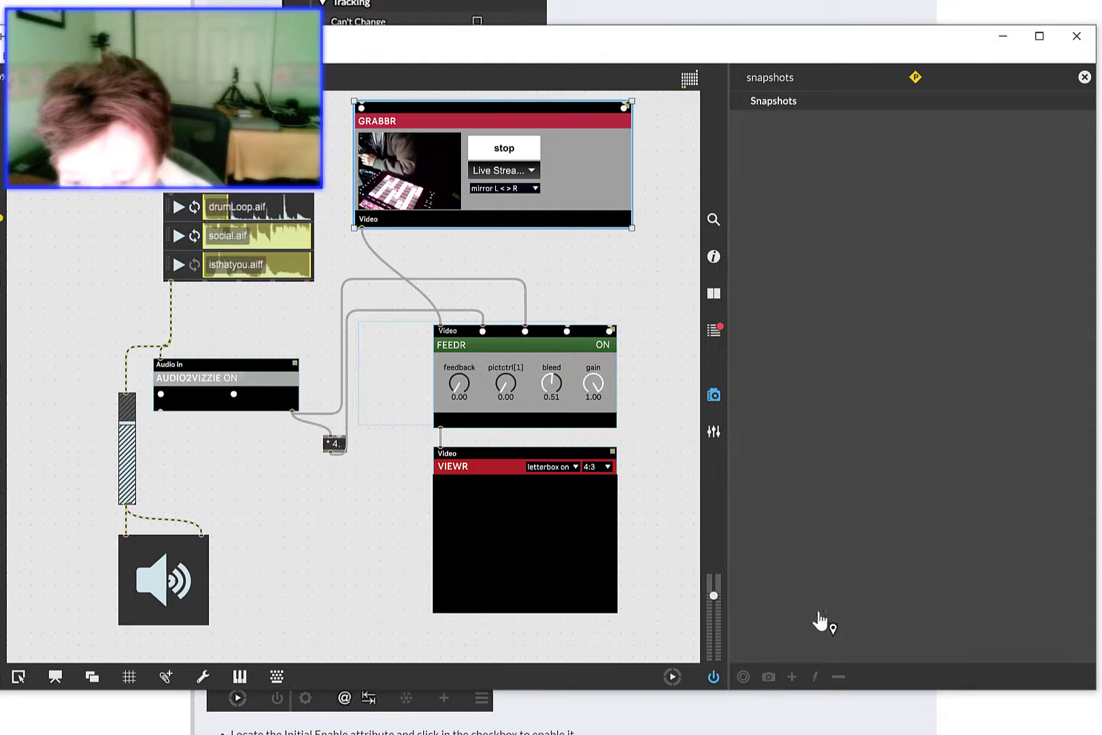
left_click(645, 475)
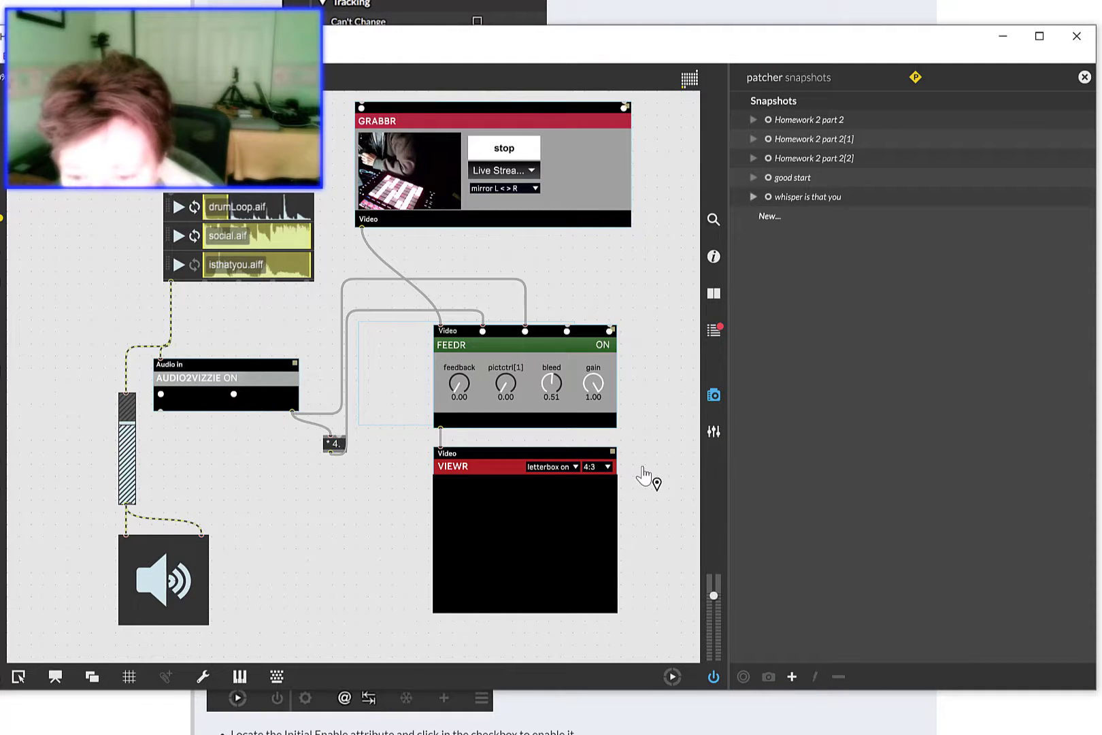
left_click(713, 396)
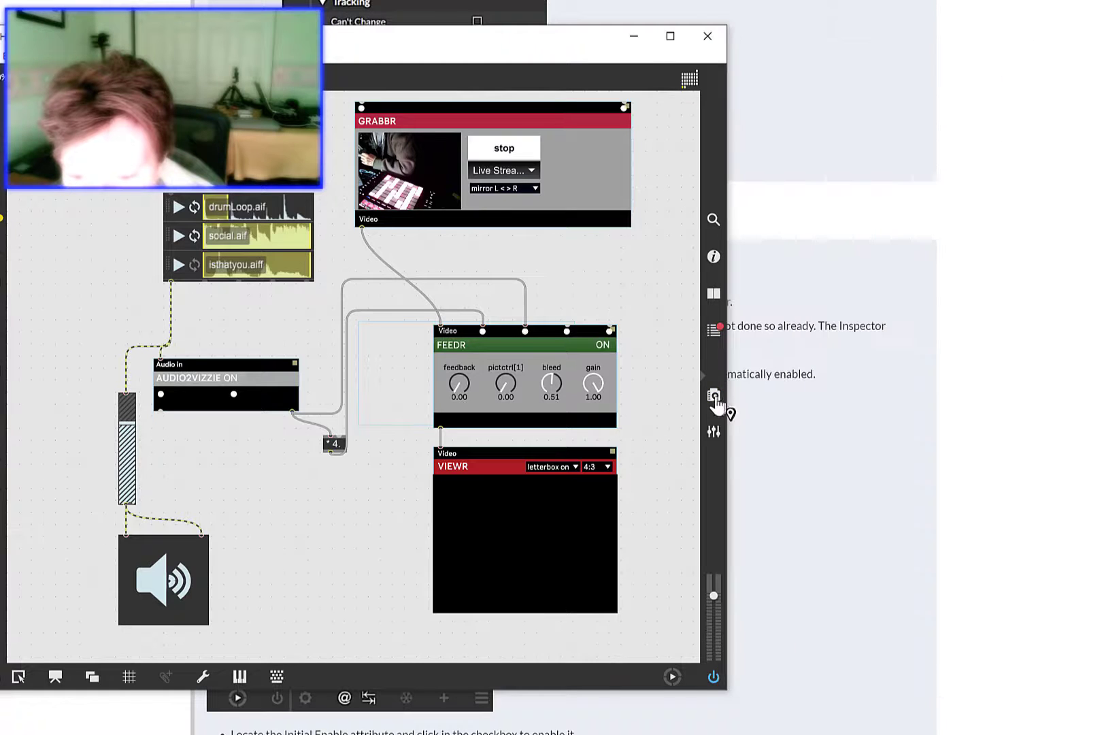
left_click(714, 398)
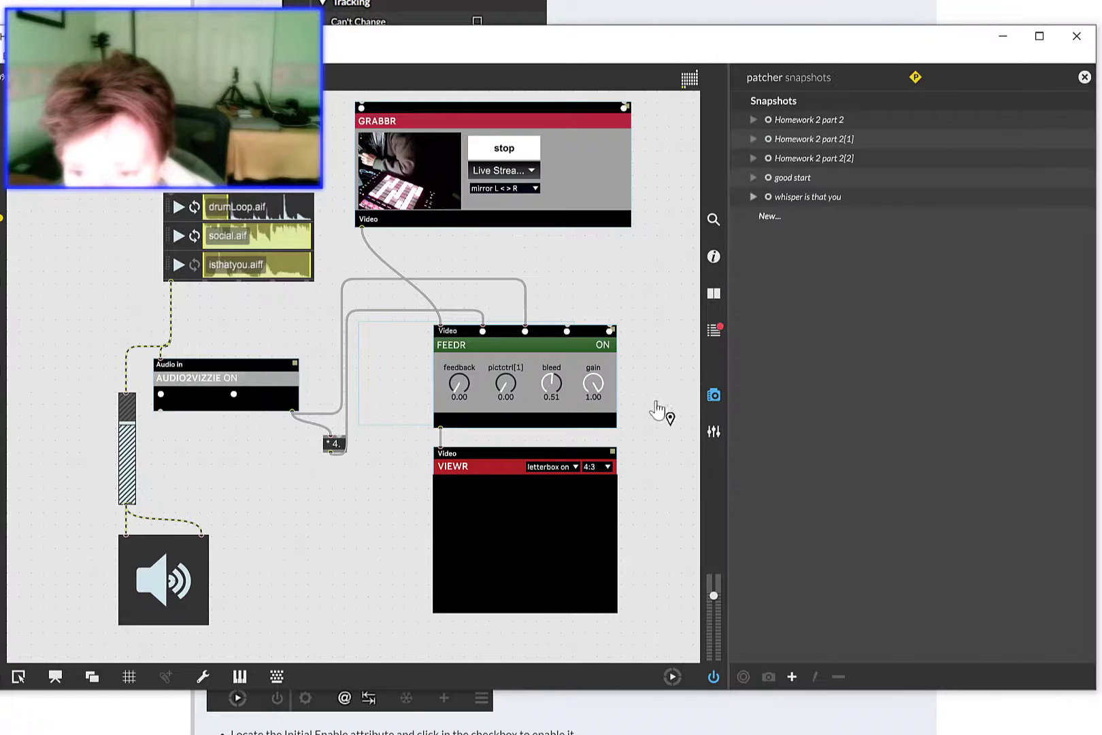
left_click(753, 179)
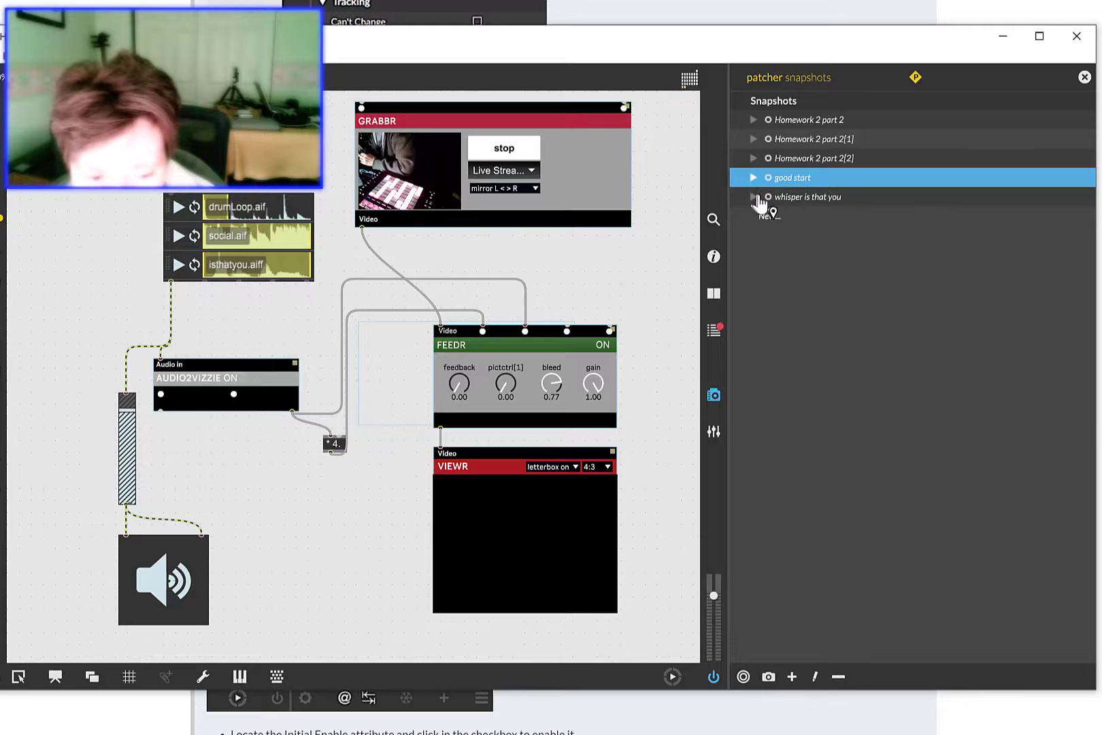
left_click(754, 199)
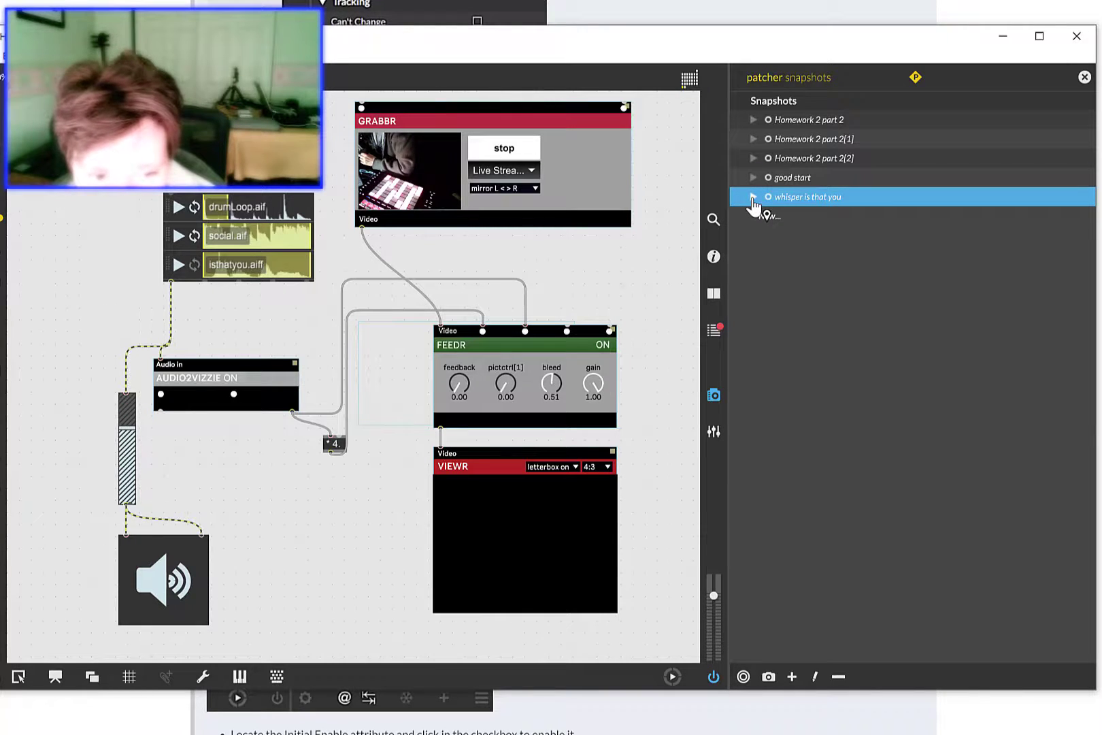